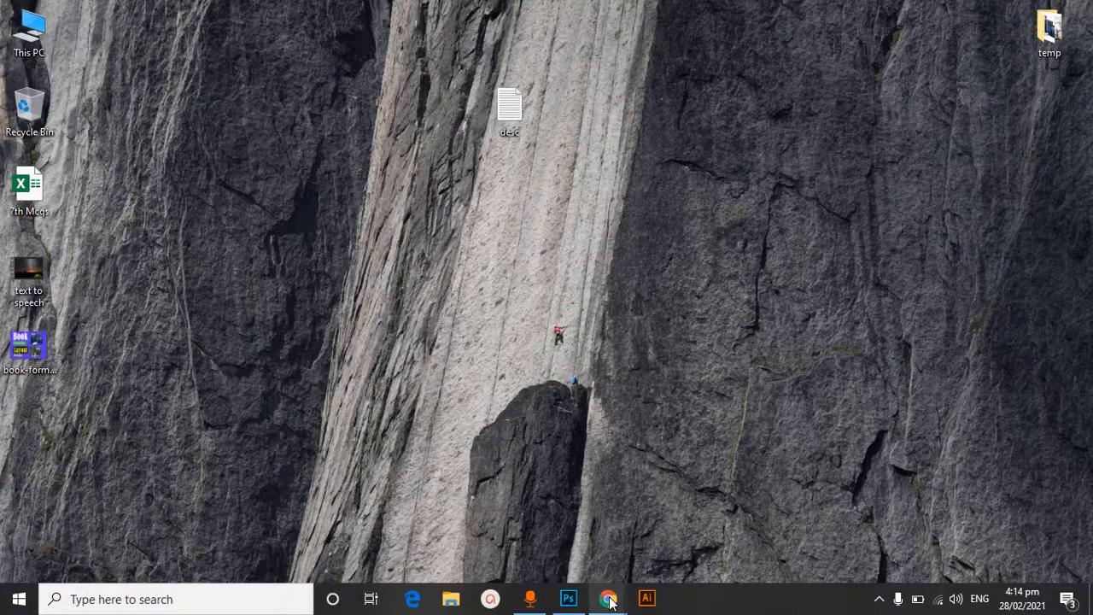
# Switch to the Upwork window in Chrome, open the project dashboard and start creating a new project
pyautogui.moveTo(609, 600)
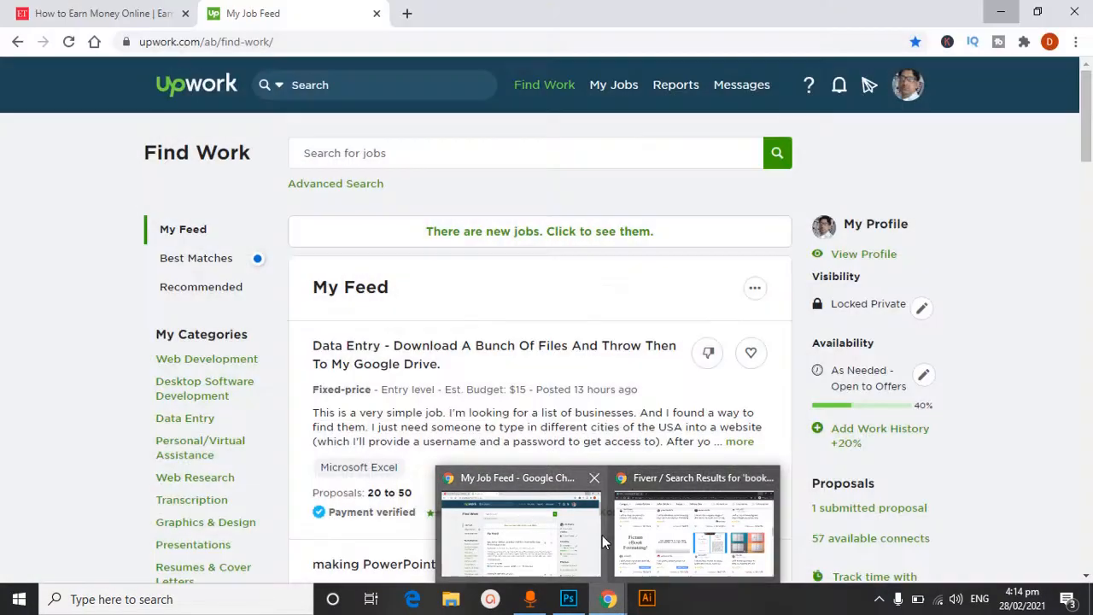
pyautogui.click(584, 528)
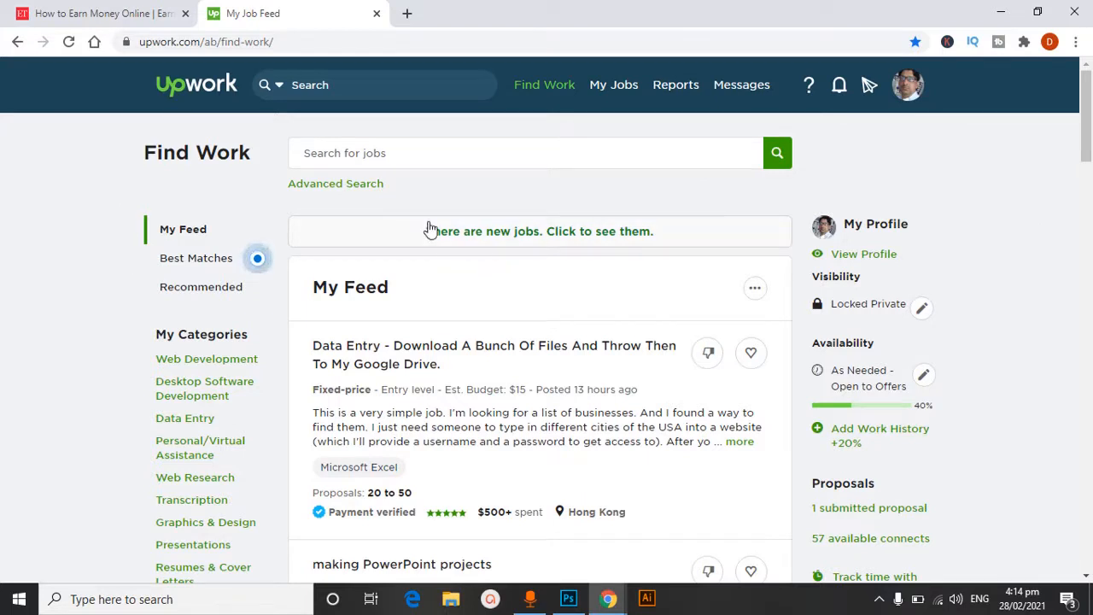
pyautogui.moveTo(538, 92)
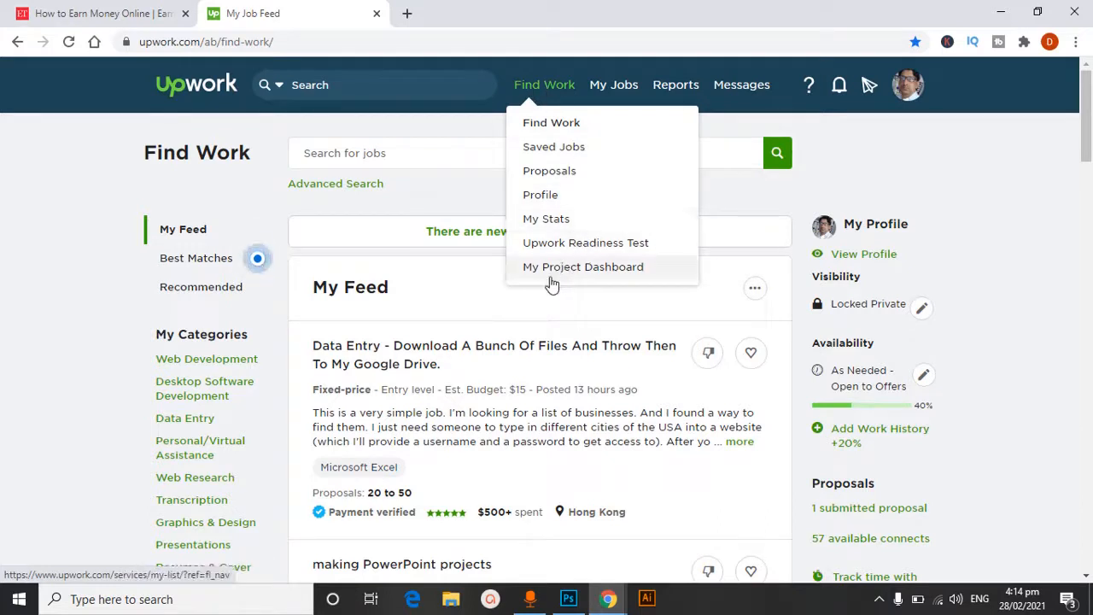
pyautogui.click(604, 272)
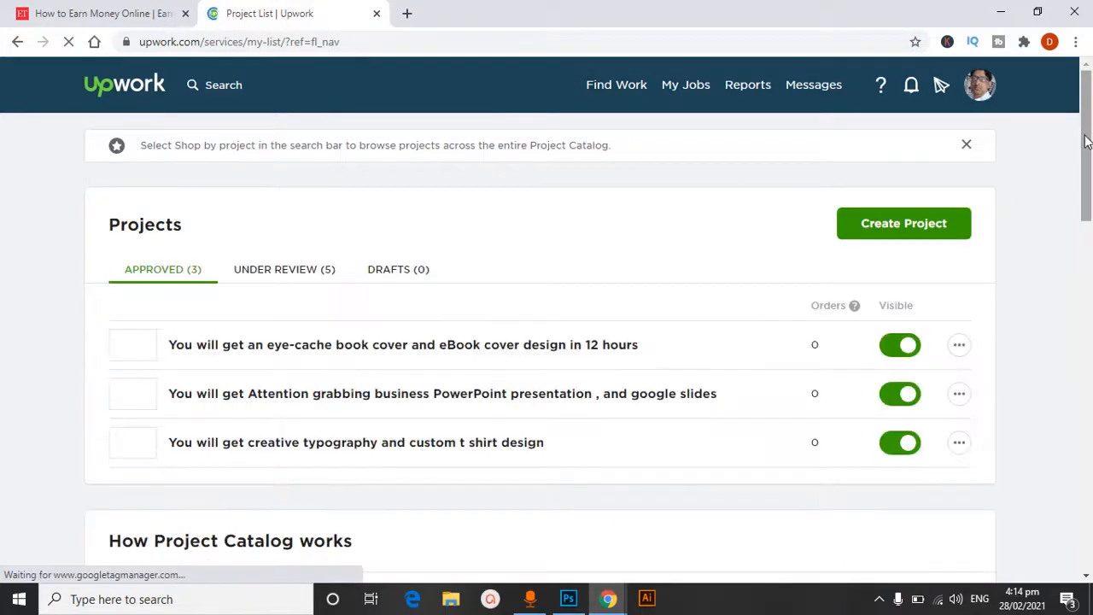
pyautogui.moveTo(1088, 140)
pyautogui.mouseDown()
pyautogui.moveTo(1087, 246)
pyautogui.moveTo(1087, 152)
pyautogui.mouseUp()
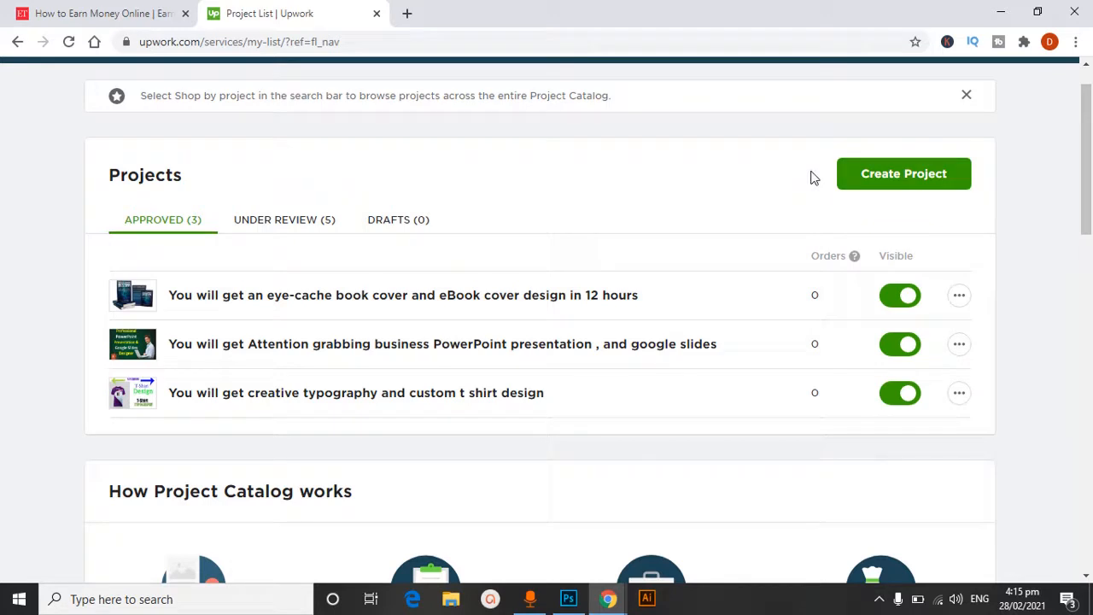
pyautogui.click(903, 176)
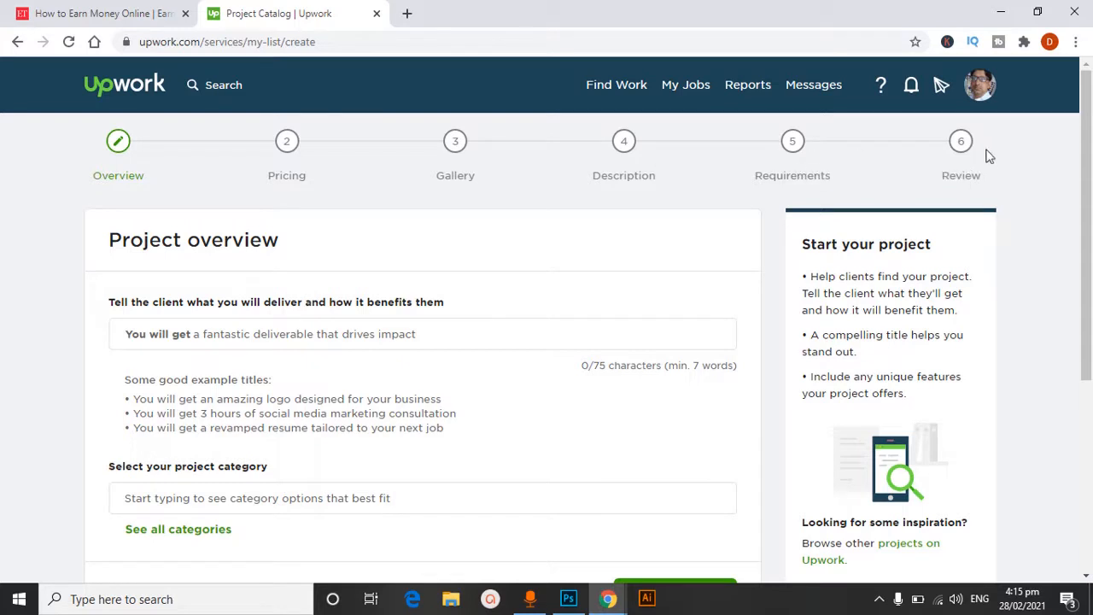
# Enter "your book formatted professionally and layout design" as the project title following "You will get"
pyautogui.click(503, 328)
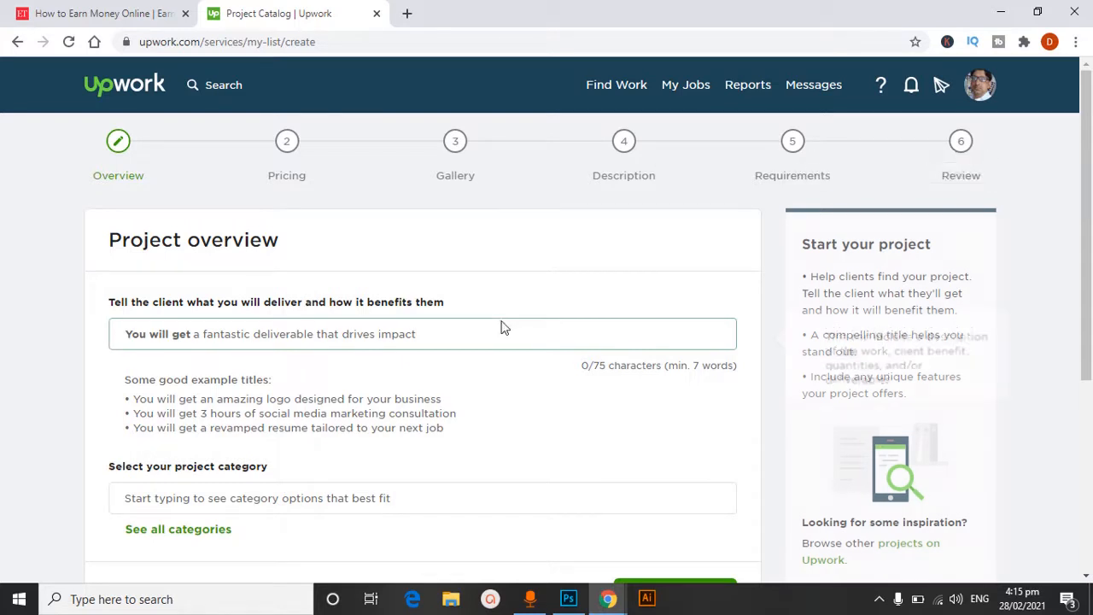
pyautogui.click(174, 334)
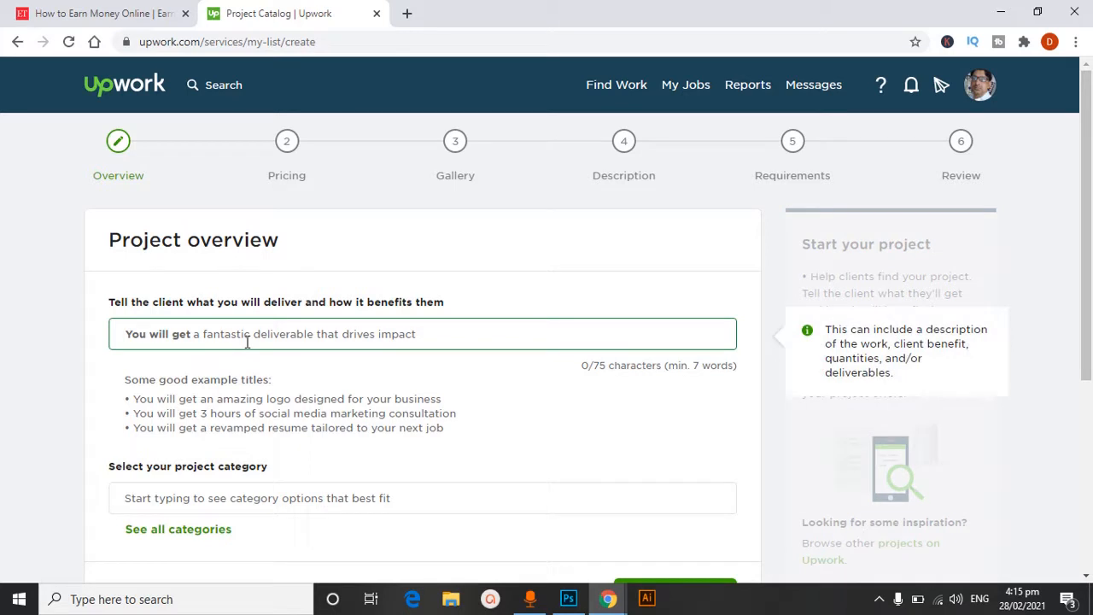
pyautogui.click(188, 358)
pyautogui.click(325, 332)
pyautogui.write('y')
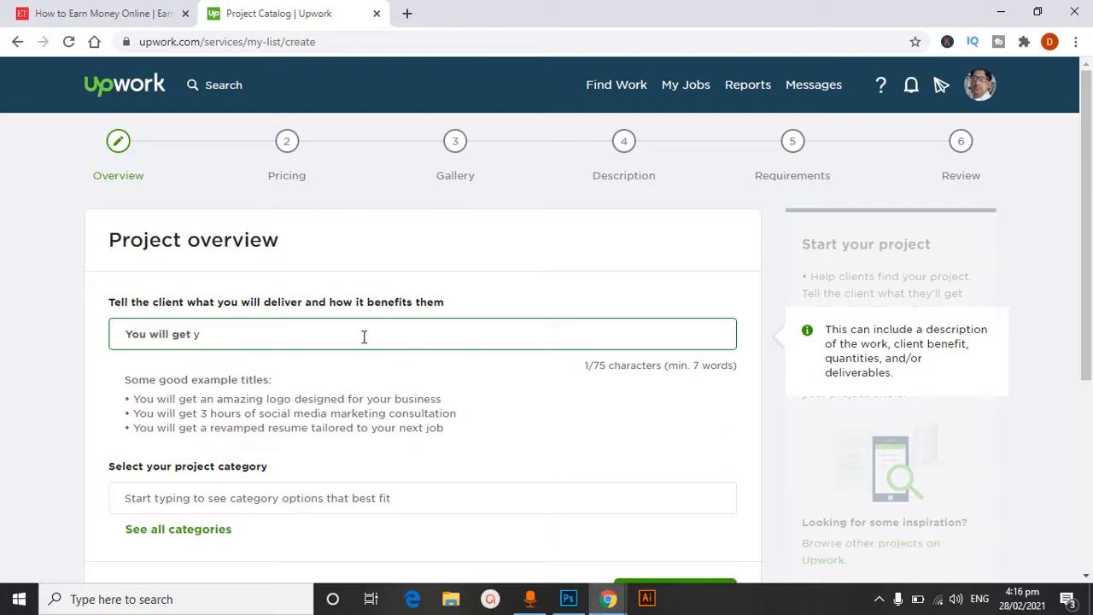
pyautogui.write('our ')
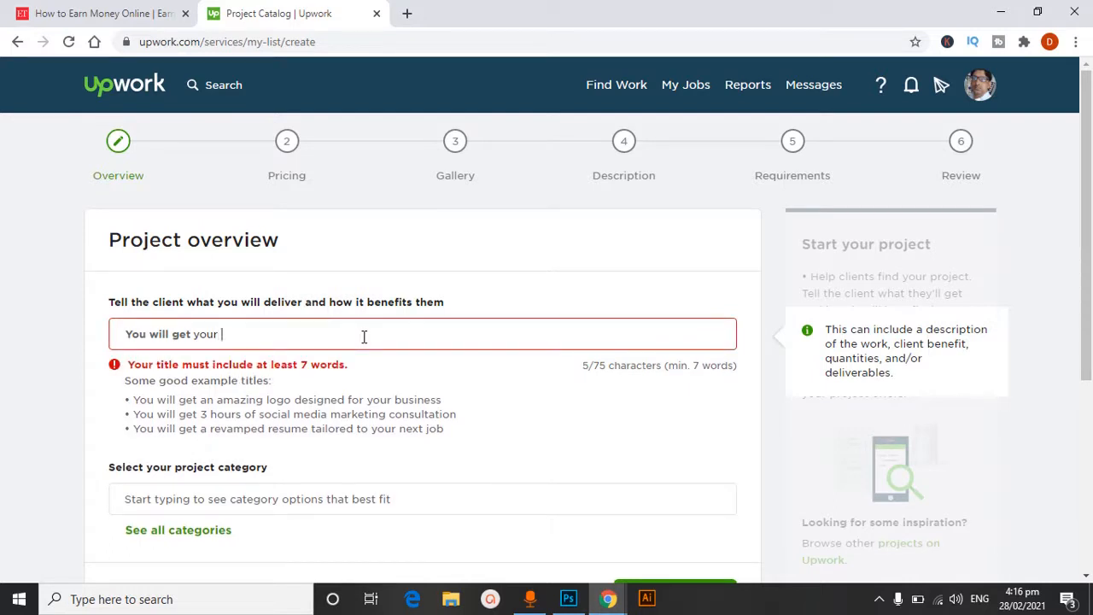
pyautogui.write('book fo')
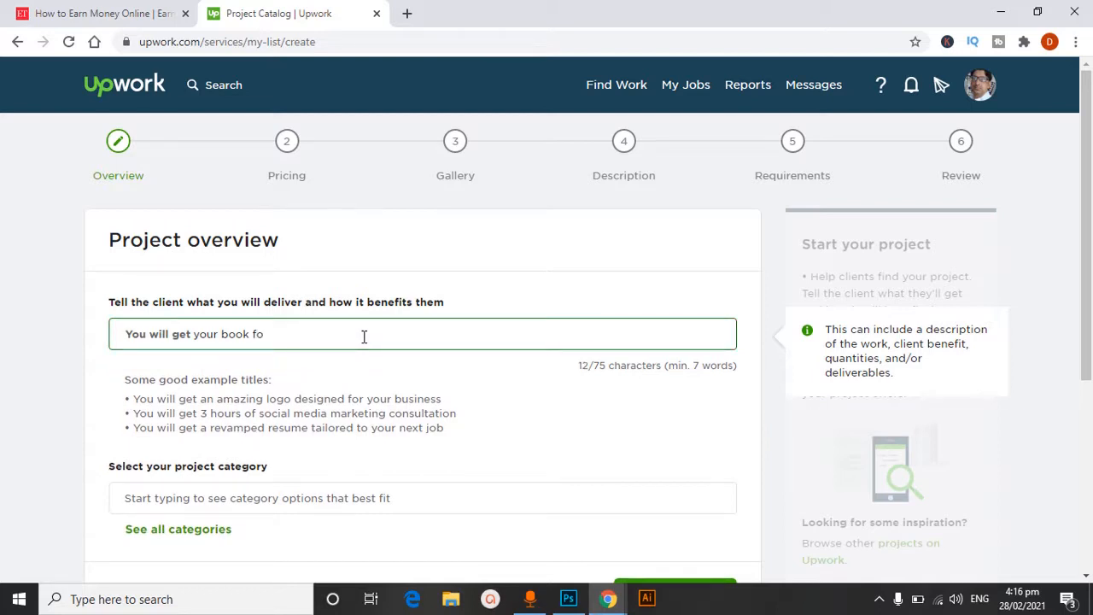
pyautogui.write('rmatted ')
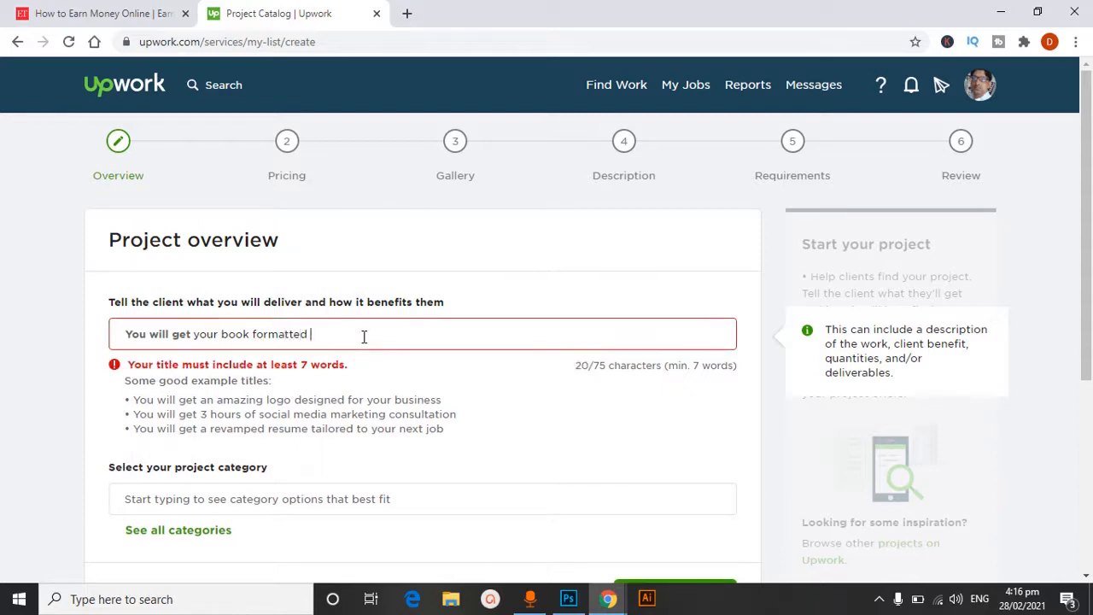
pyautogui.write('pr')
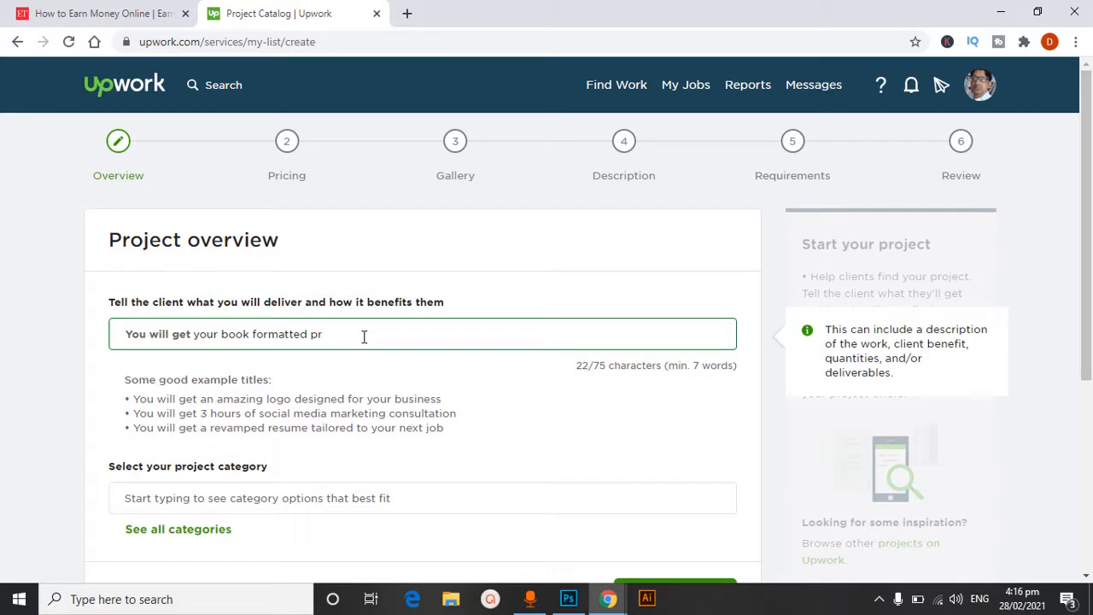
pyautogui.write('ofessionally a')
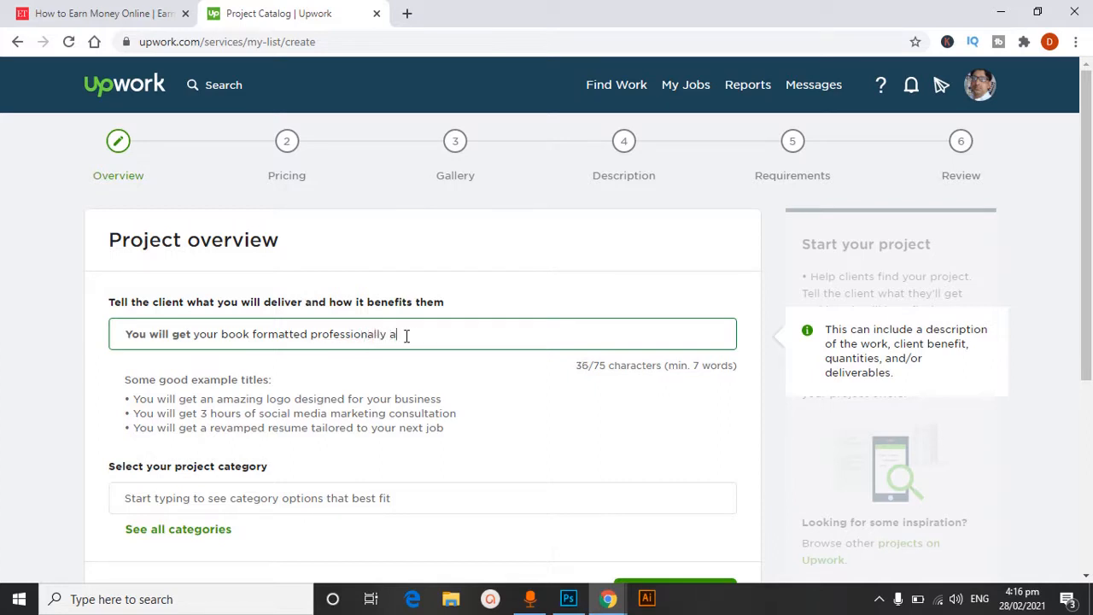
pyautogui.write('nd layout design')
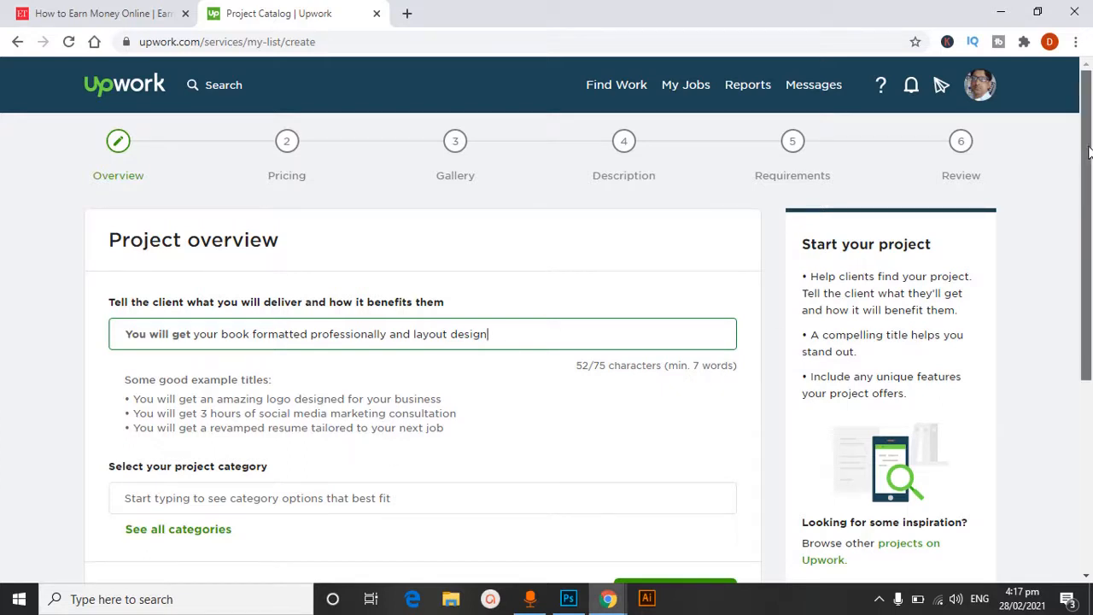
pyautogui.scroll(-1, 573, 382)
pyautogui.click(251, 405)
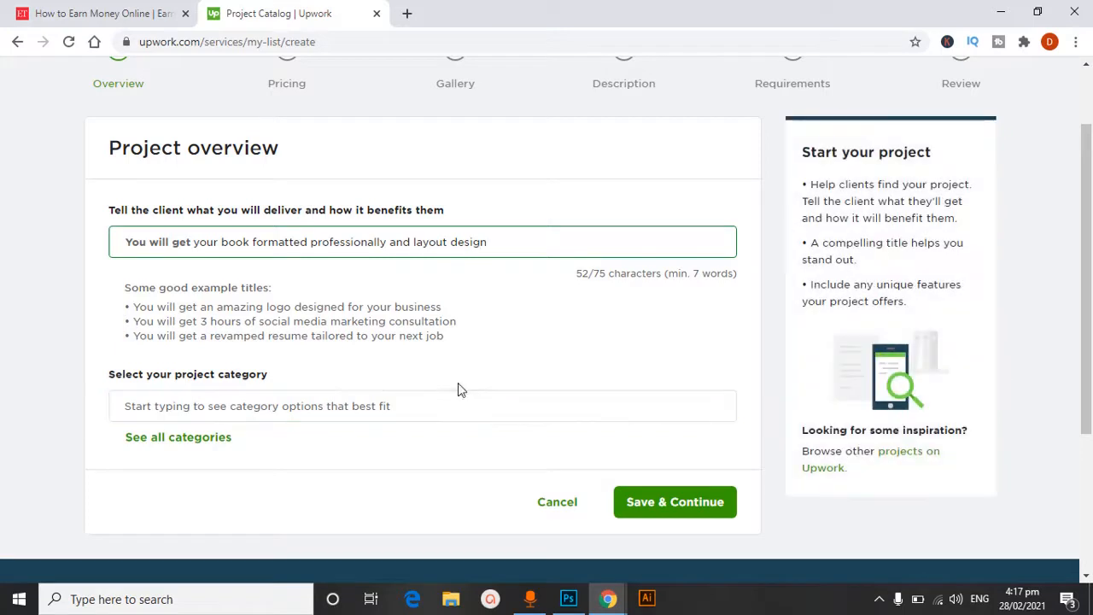
pyautogui.click(293, 409)
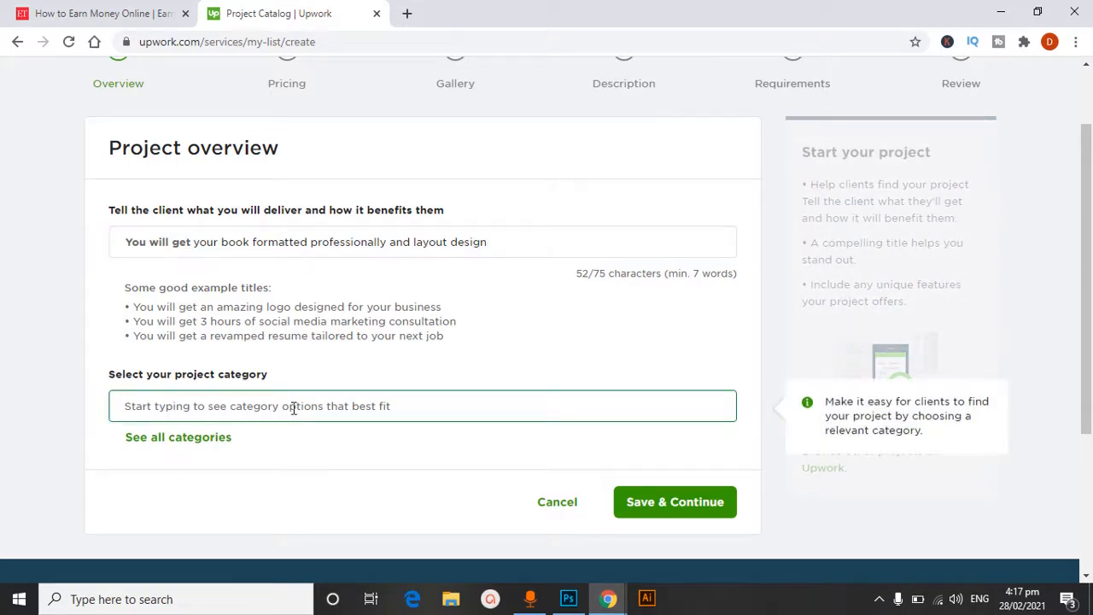
pyautogui.click(185, 439)
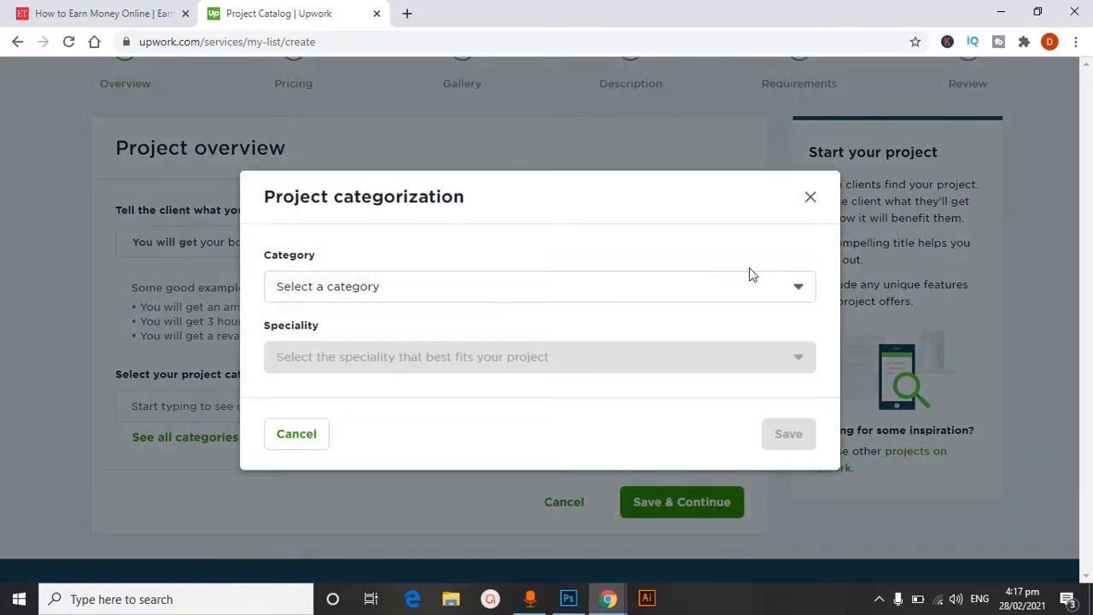
pyautogui.click(757, 298)
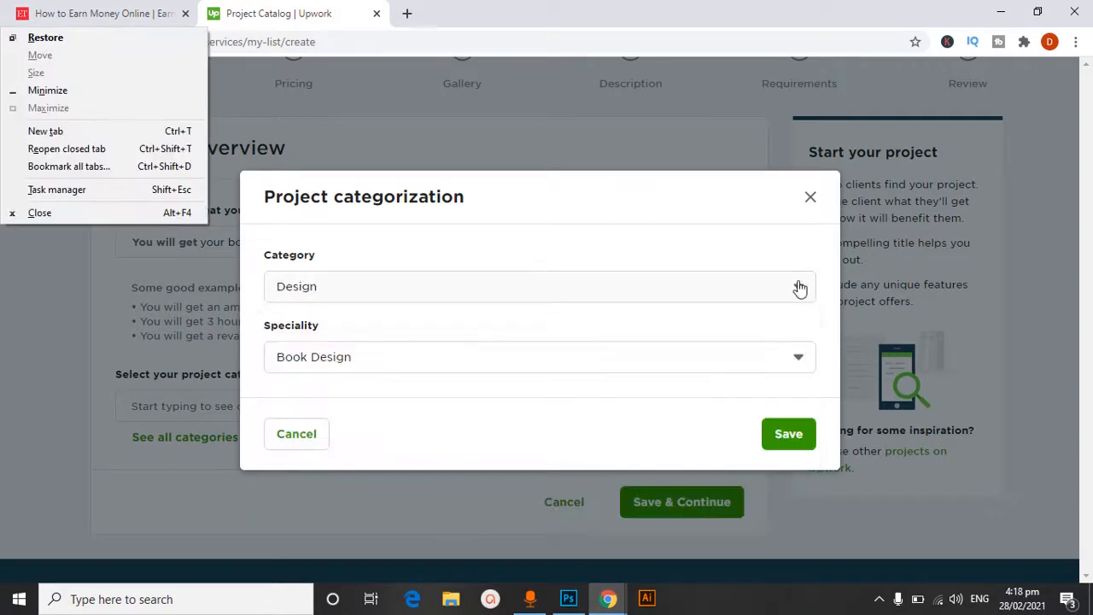
pyautogui.click(507, 135)
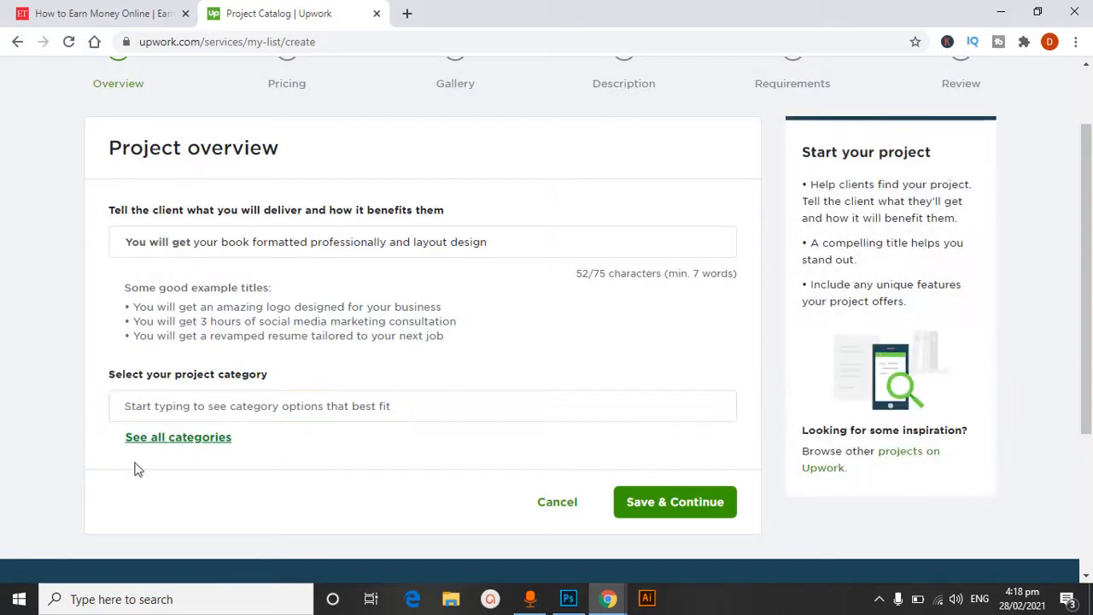
# Set the project category to Design with the Book Design speciality, and choose Book Layout Design & Typesetting as the use case
pyautogui.click(152, 440)
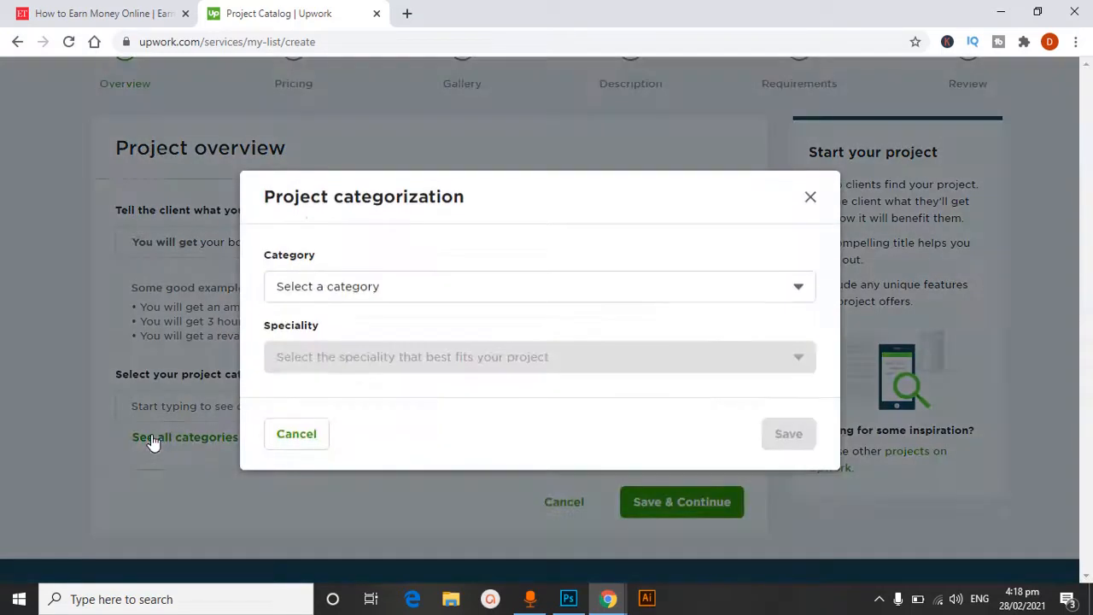
pyautogui.click(325, 294)
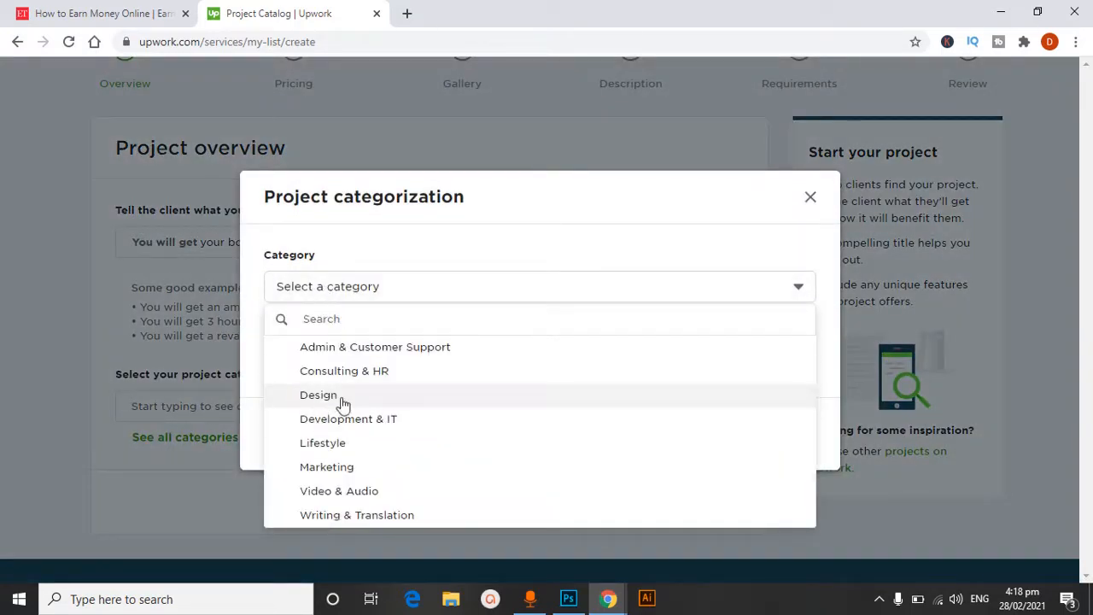
pyautogui.click(315, 397)
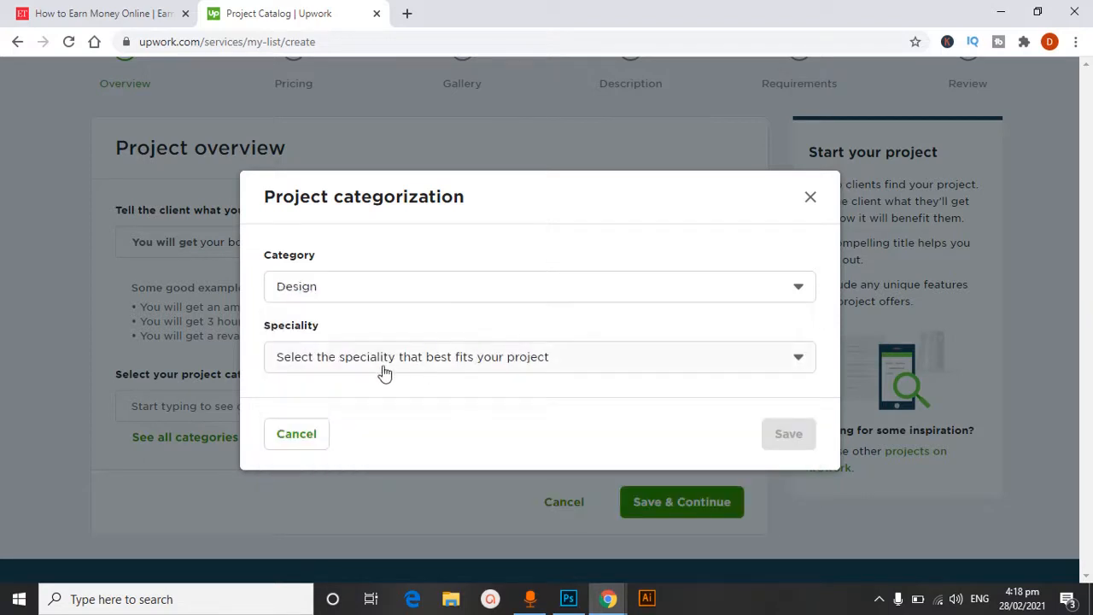
pyautogui.click(411, 363)
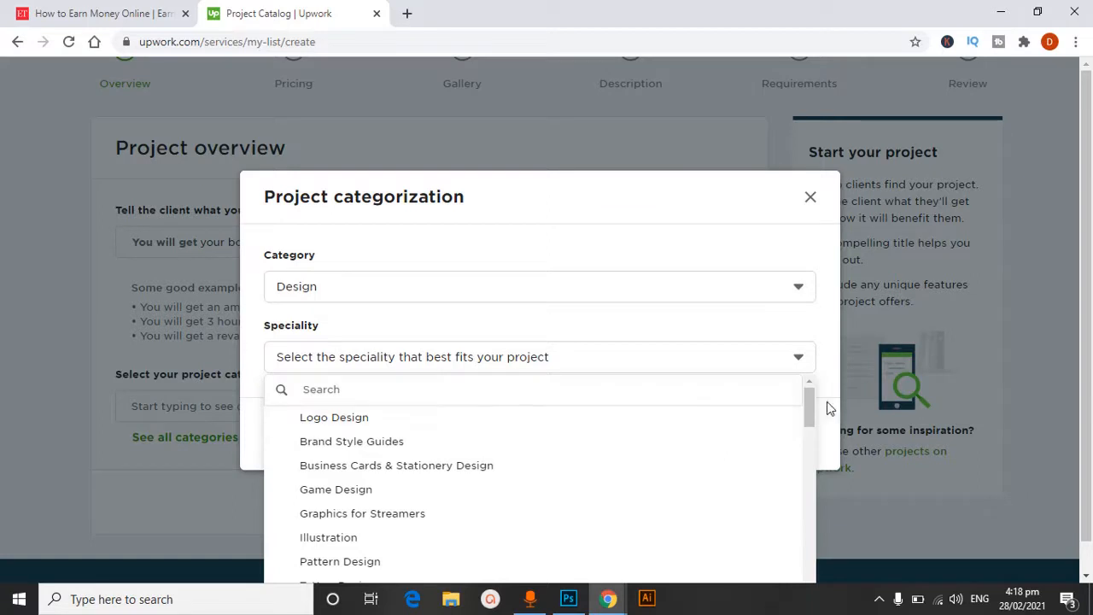
pyautogui.moveTo(810, 413); pyautogui.dragTo(811, 459)
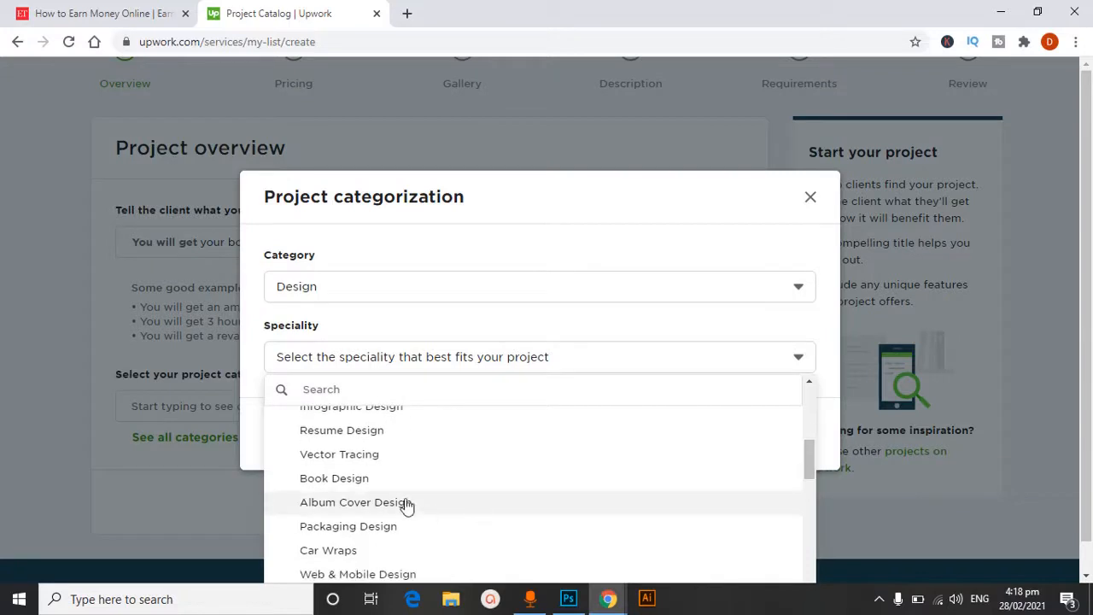
pyautogui.click(341, 480)
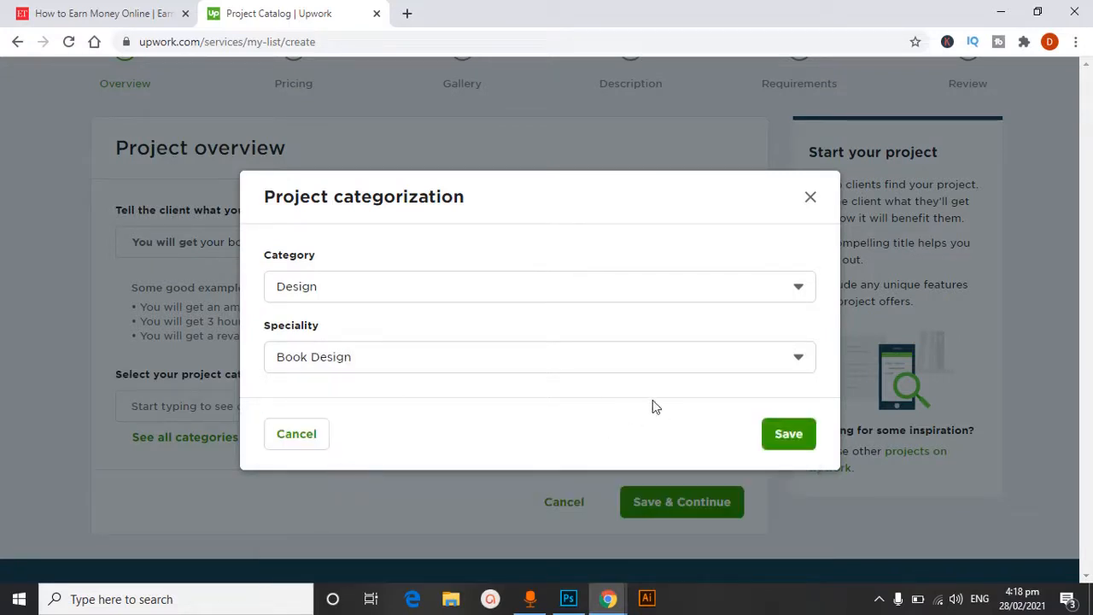
pyautogui.click(796, 440)
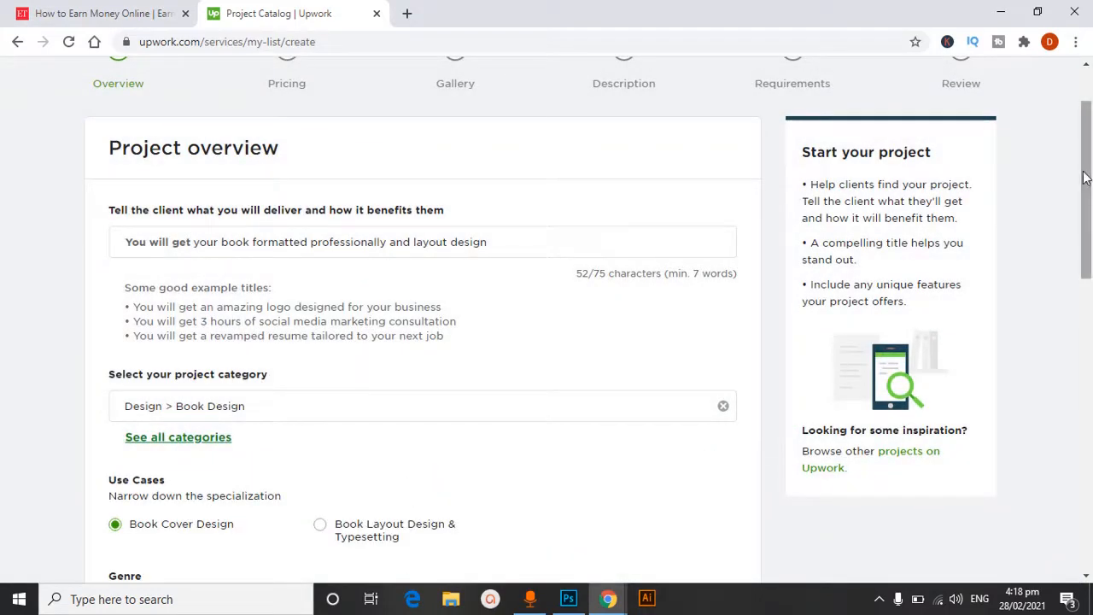
pyautogui.moveTo(1087, 178); pyautogui.dragTo(1087, 242)
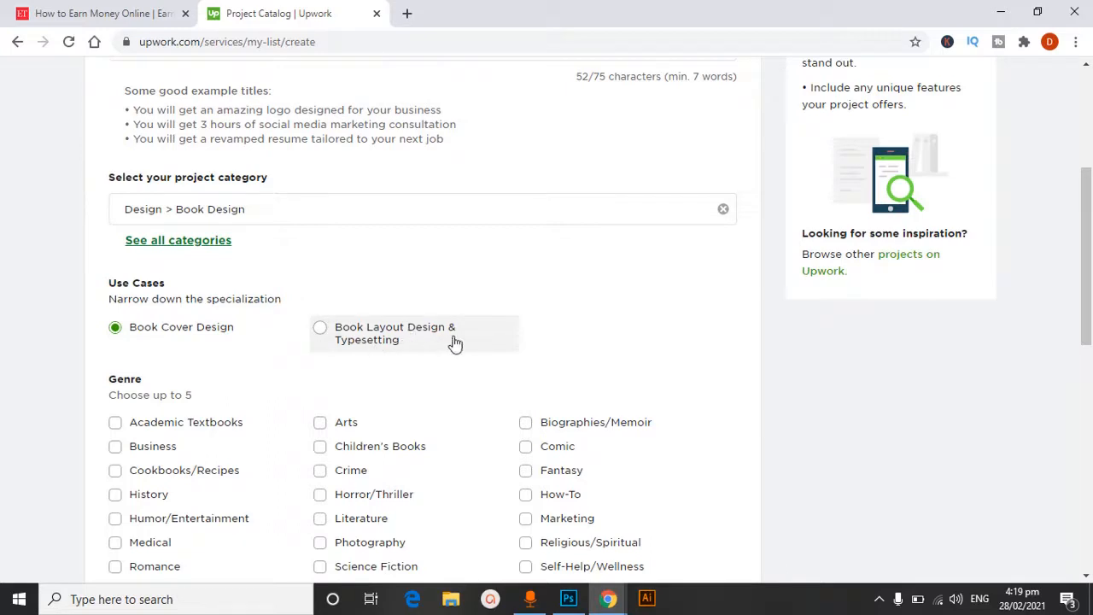
pyautogui.click(322, 334)
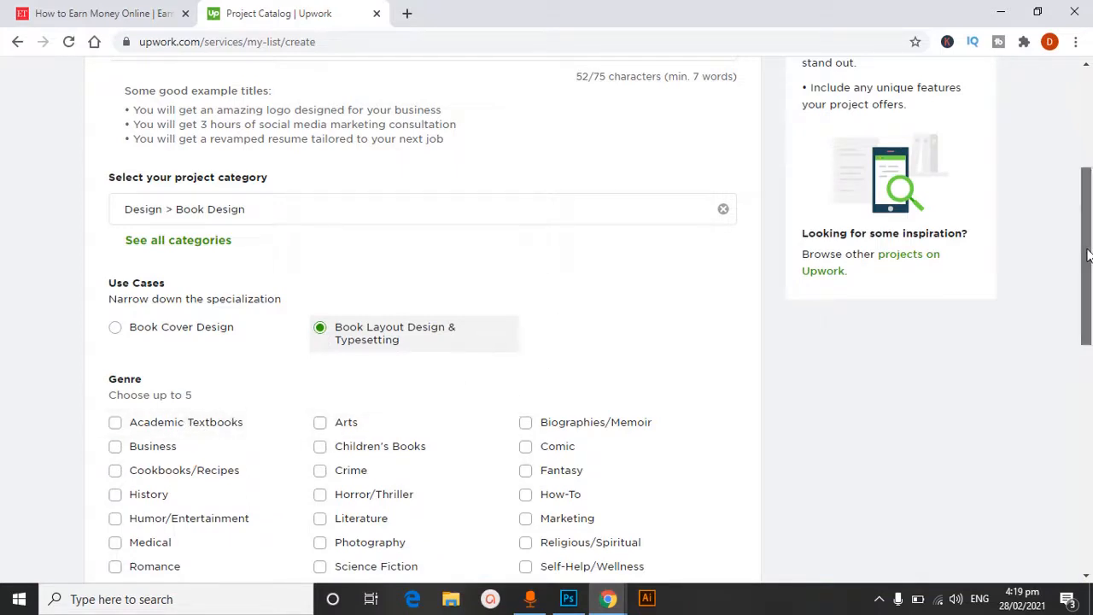
# Select the genres Academic Textbooks, Arts, History and Children's Books, and choose Typographic as the design style
pyautogui.moveTo(1088, 256); pyautogui.dragTo(1088, 305)
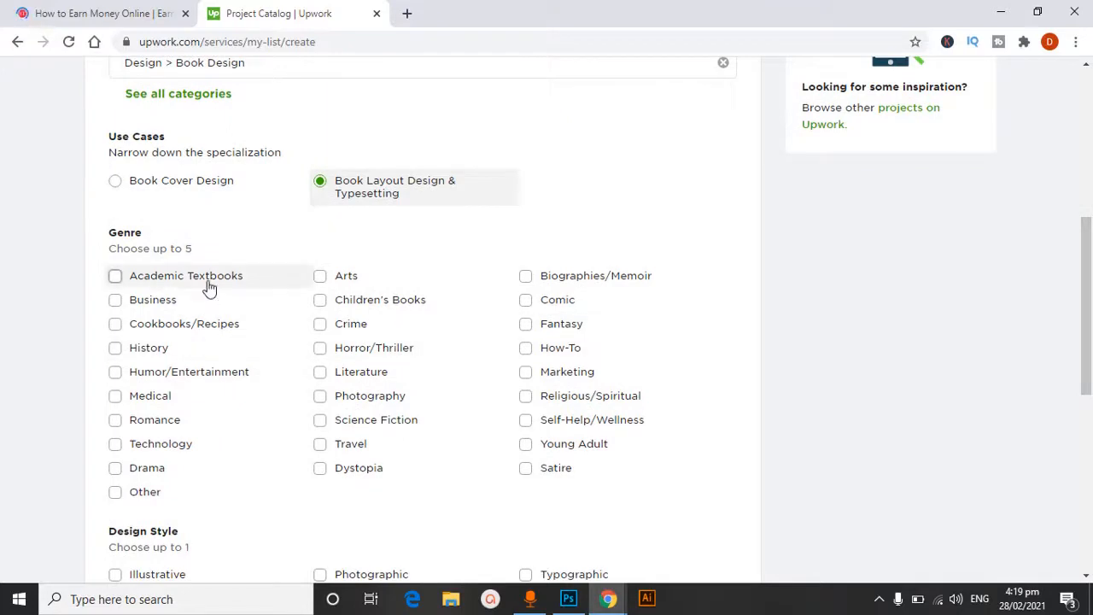
pyautogui.click(116, 276)
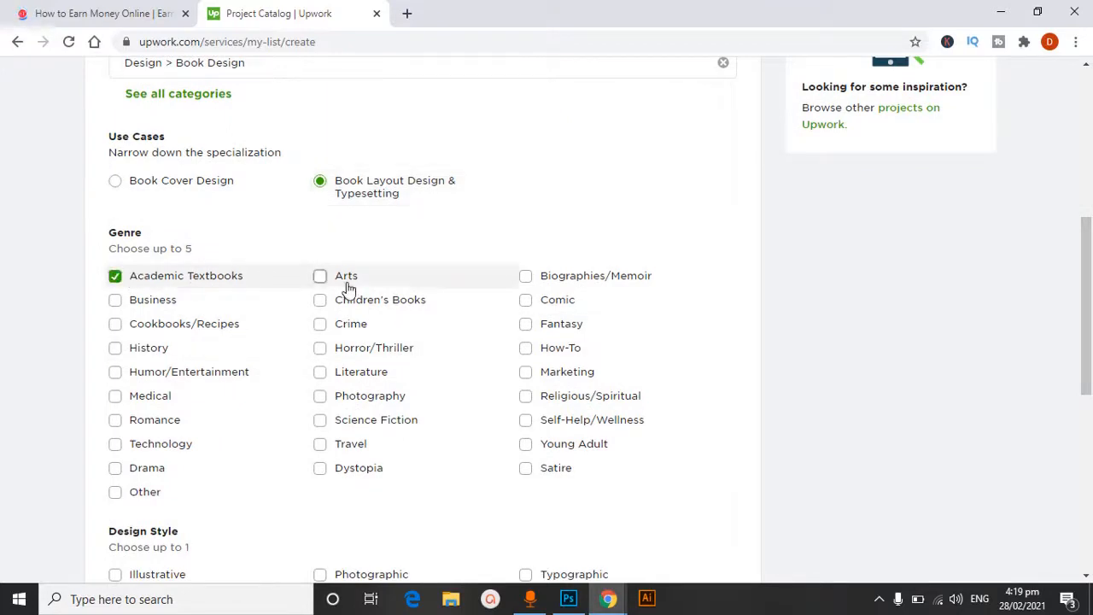
pyautogui.click(319, 276)
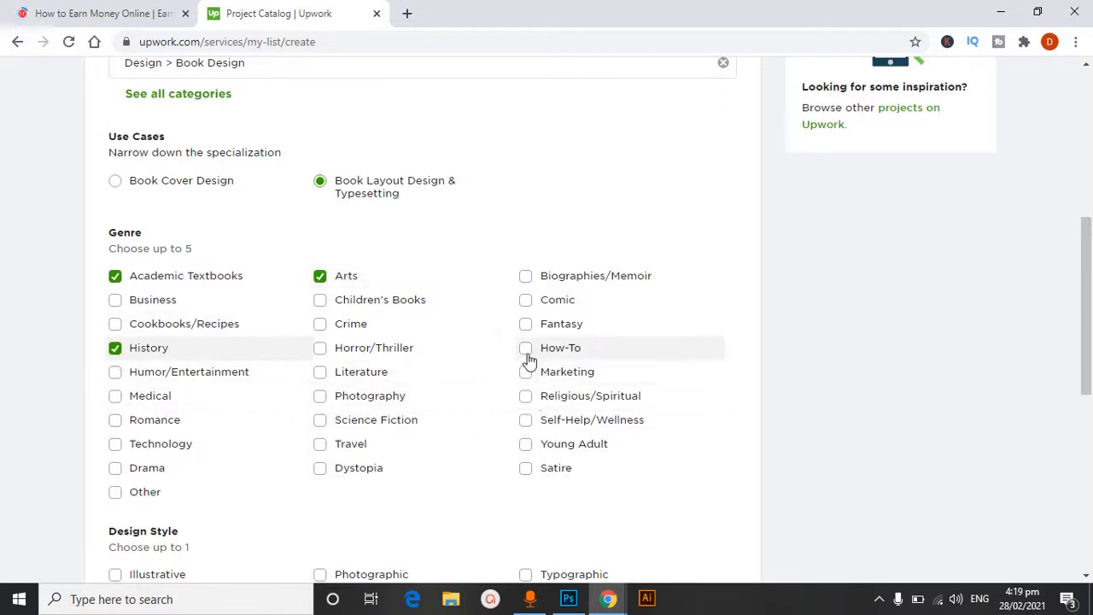
pyautogui.click(322, 306)
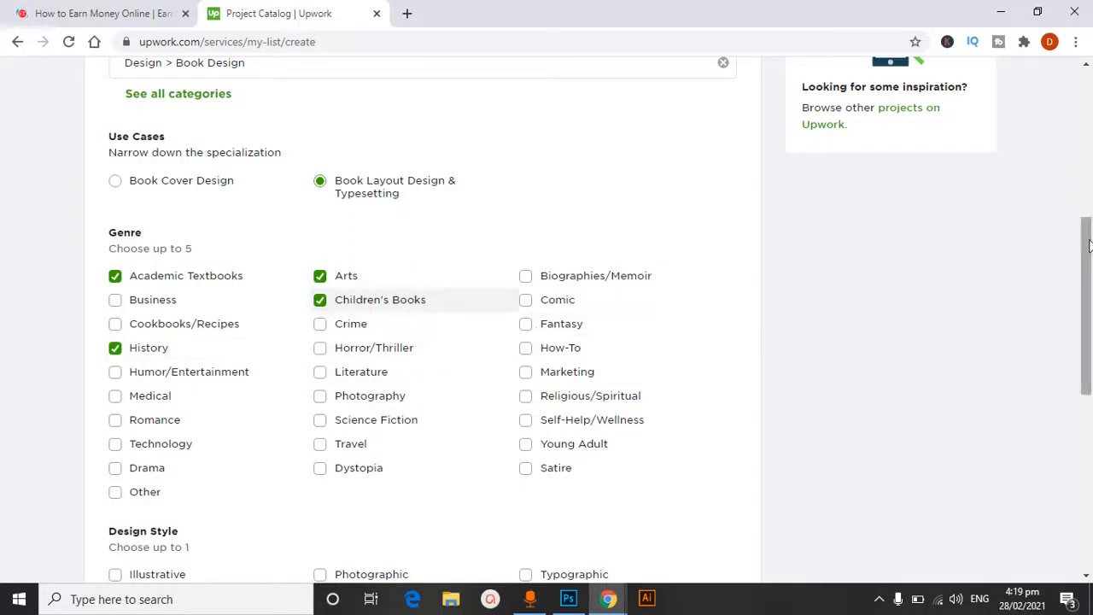
pyautogui.moveTo(1088, 221); pyautogui.dragTo(1088, 299)
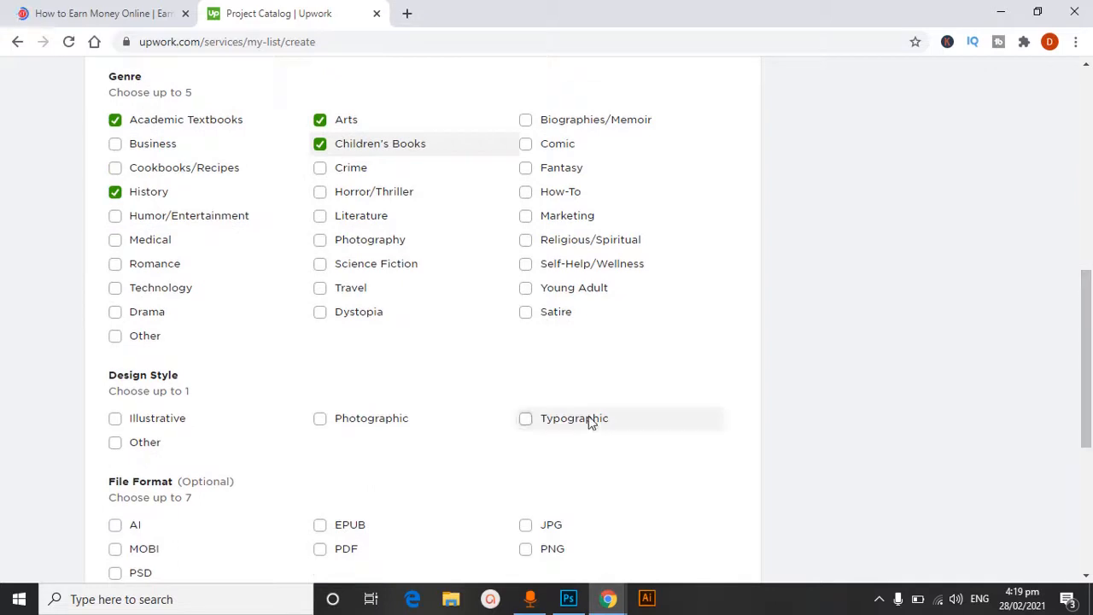
pyautogui.click(527, 423)
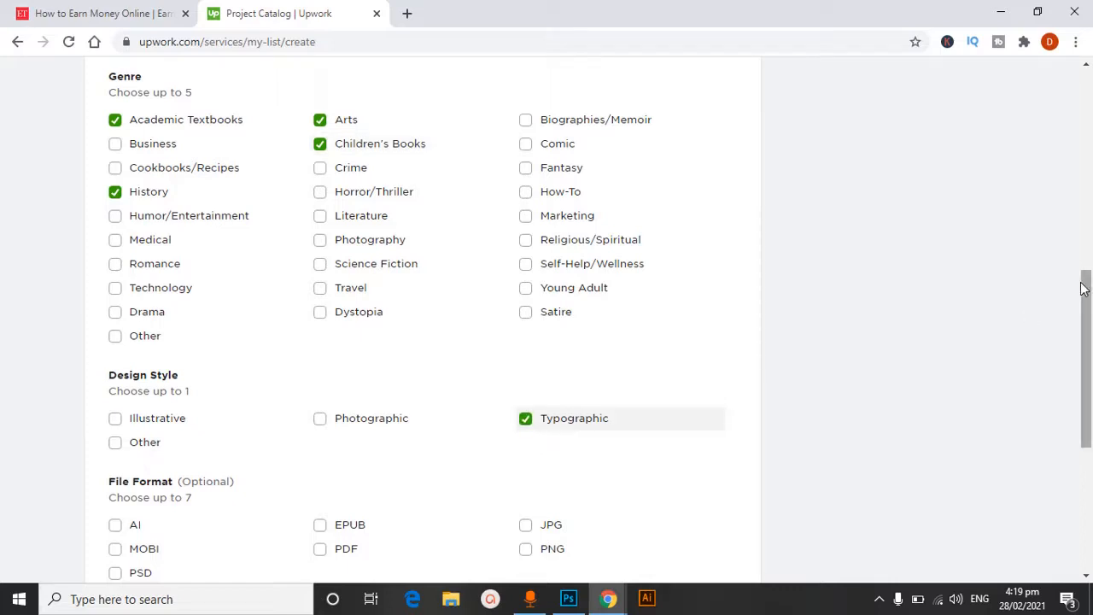
# Choose PDF, PNG, AI, PSD and JPG as the file formats, and save the overview to continue to pricing
pyautogui.moveTo(1078, 289); pyautogui.dragTo(1088, 331)
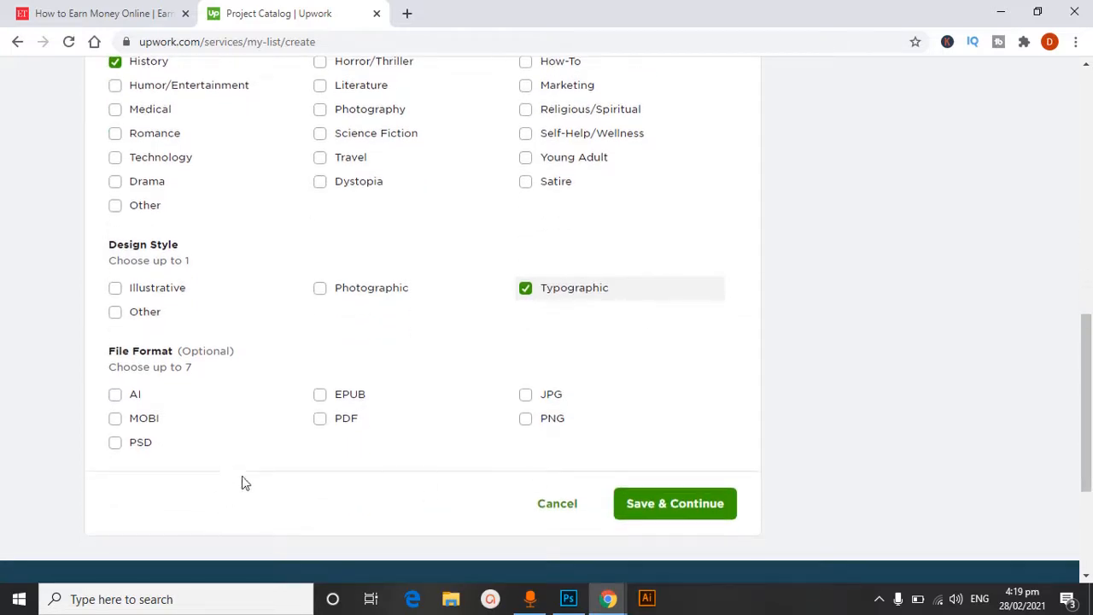
pyautogui.click(319, 421)
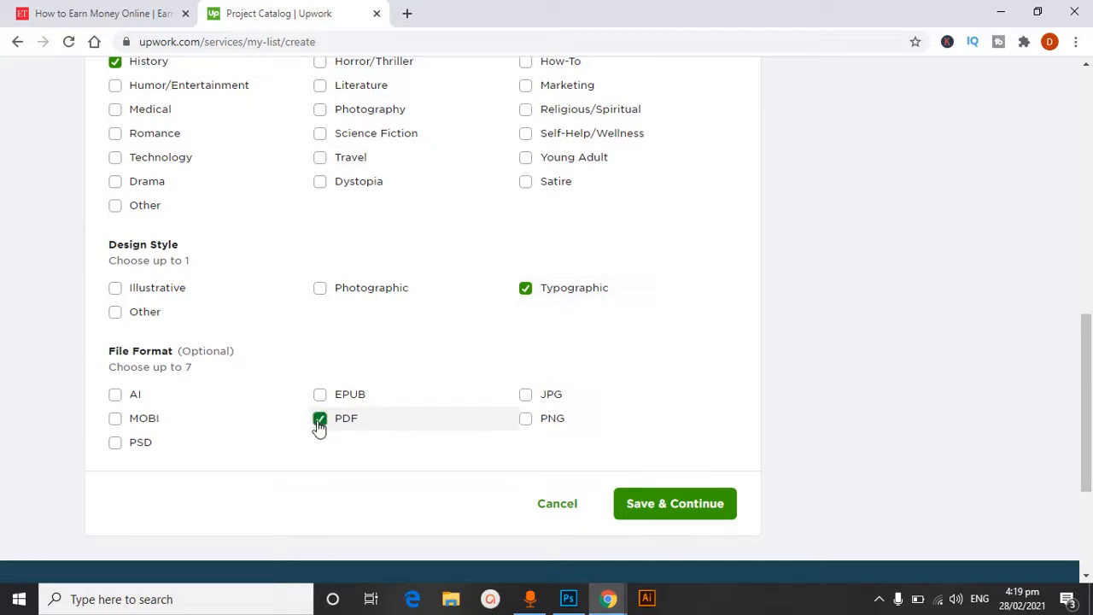
pyautogui.click(526, 420)
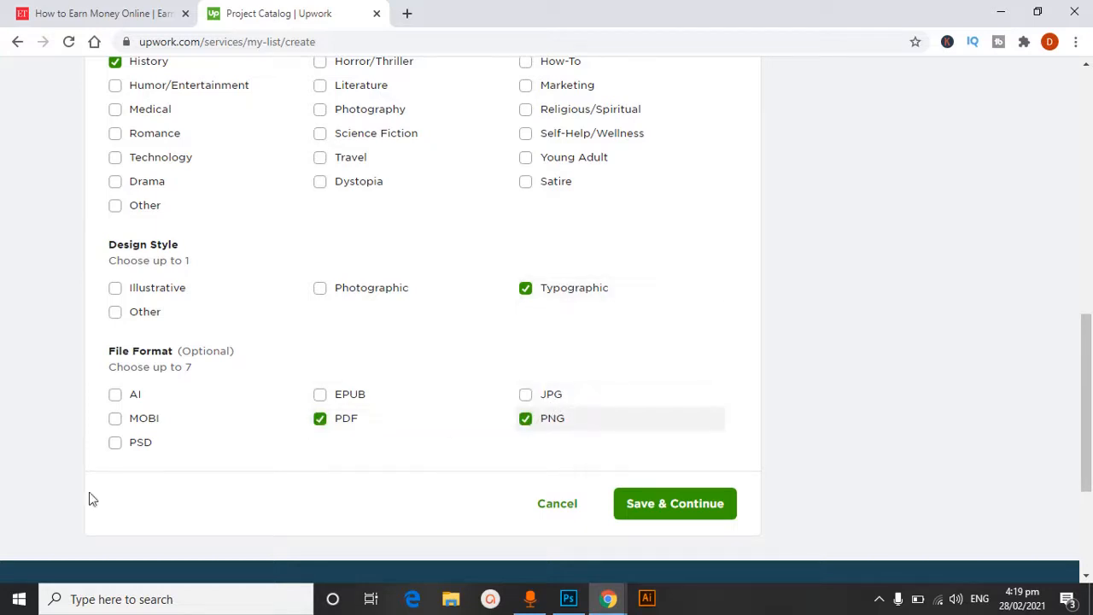
pyautogui.click(116, 398)
pyautogui.click(116, 444)
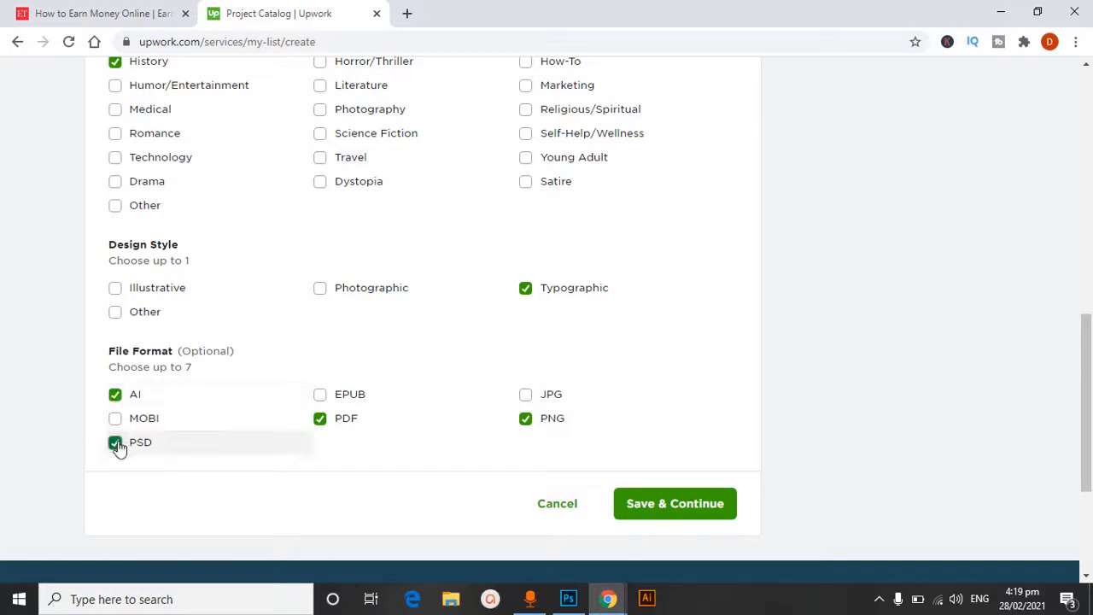
pyautogui.click(525, 396)
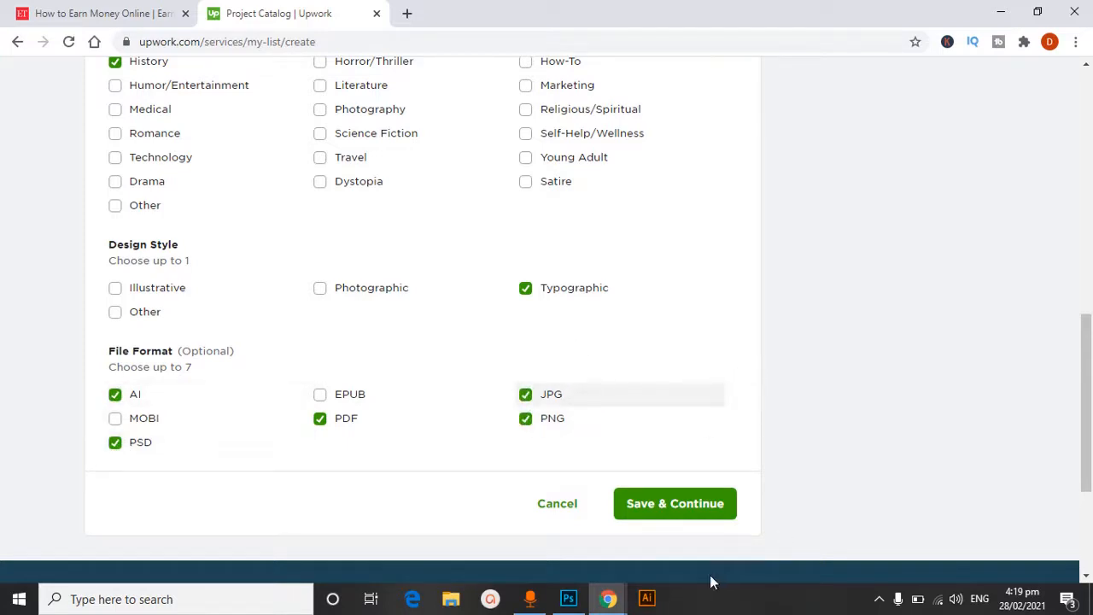
pyautogui.click(686, 508)
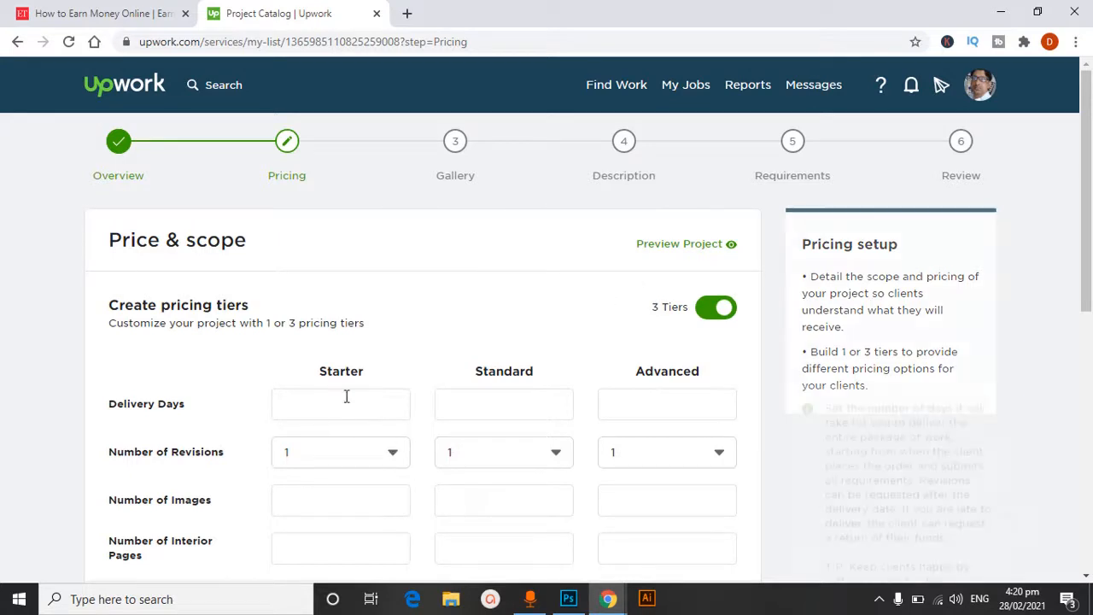
# Set the delivery days to 2 for Starter, 3 for Standard and 5 for Advanced
pyautogui.click(299, 416)
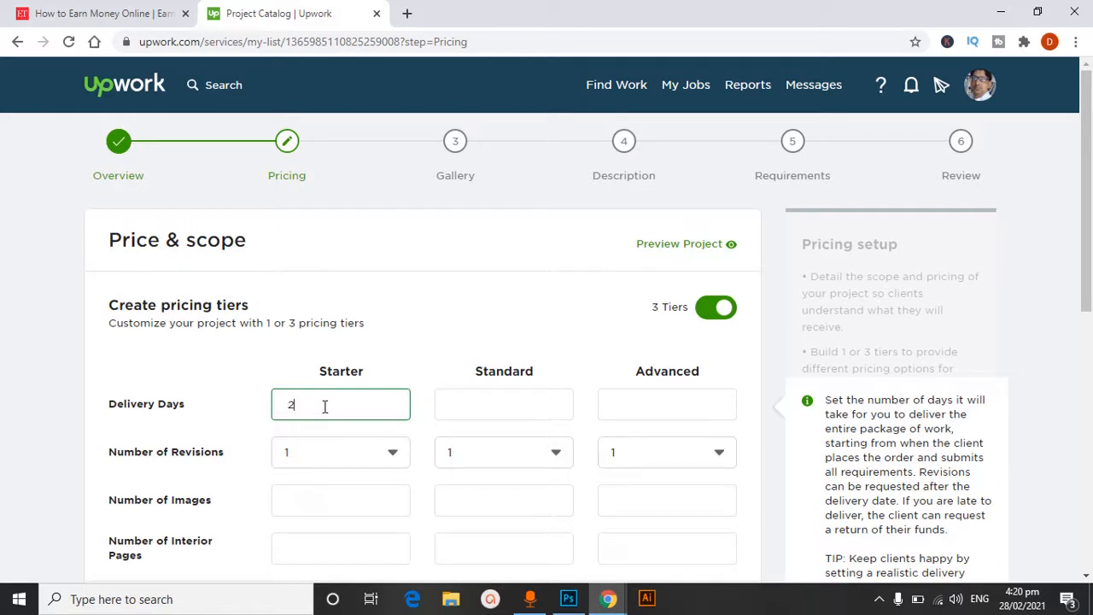
pyautogui.click(524, 405)
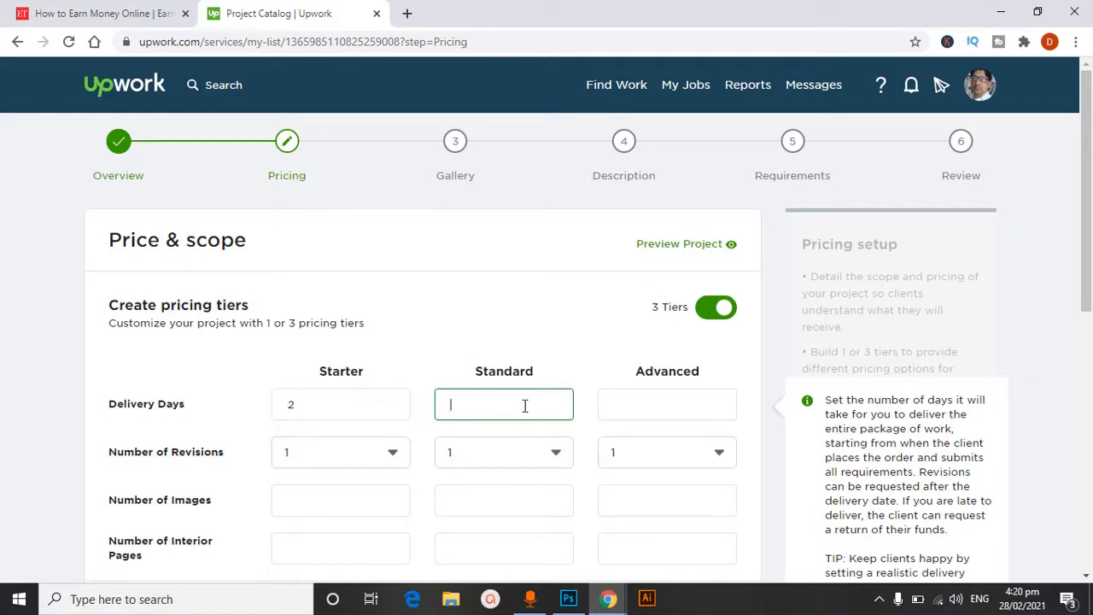
pyautogui.click(605, 405)
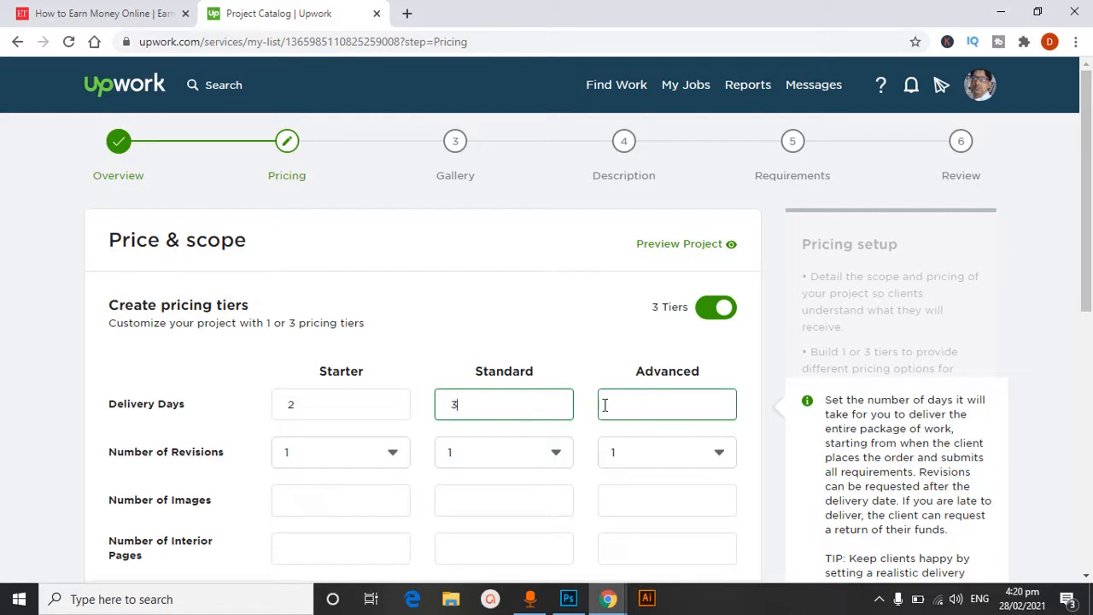
pyautogui.click(635, 406)
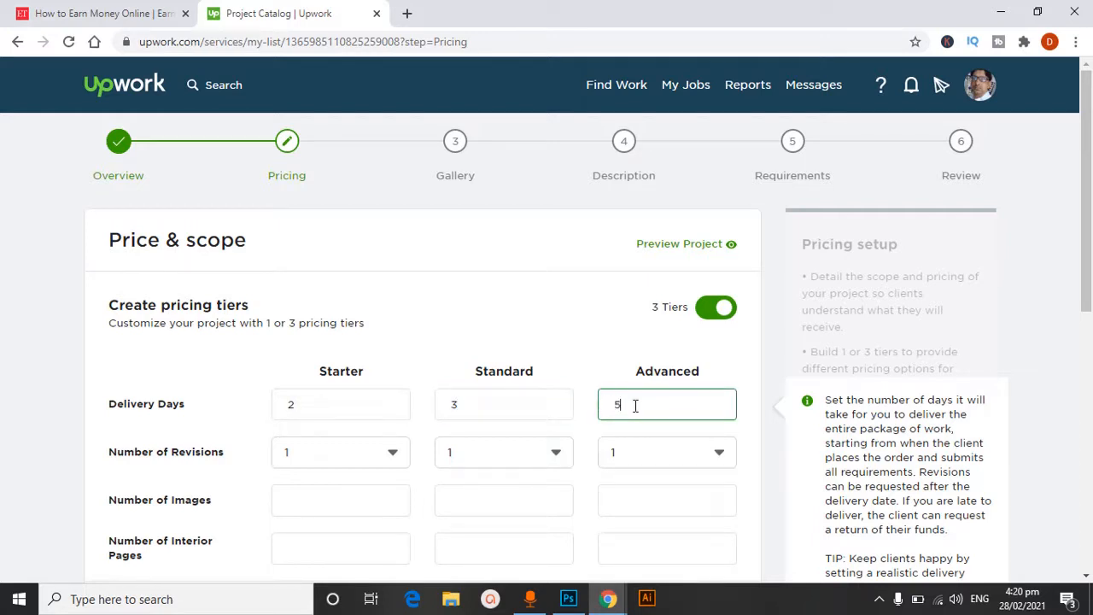
# Set the number of revisions to 3 for Starter, 5 for Standard and unlimited for Advanced
pyautogui.click(392, 455)
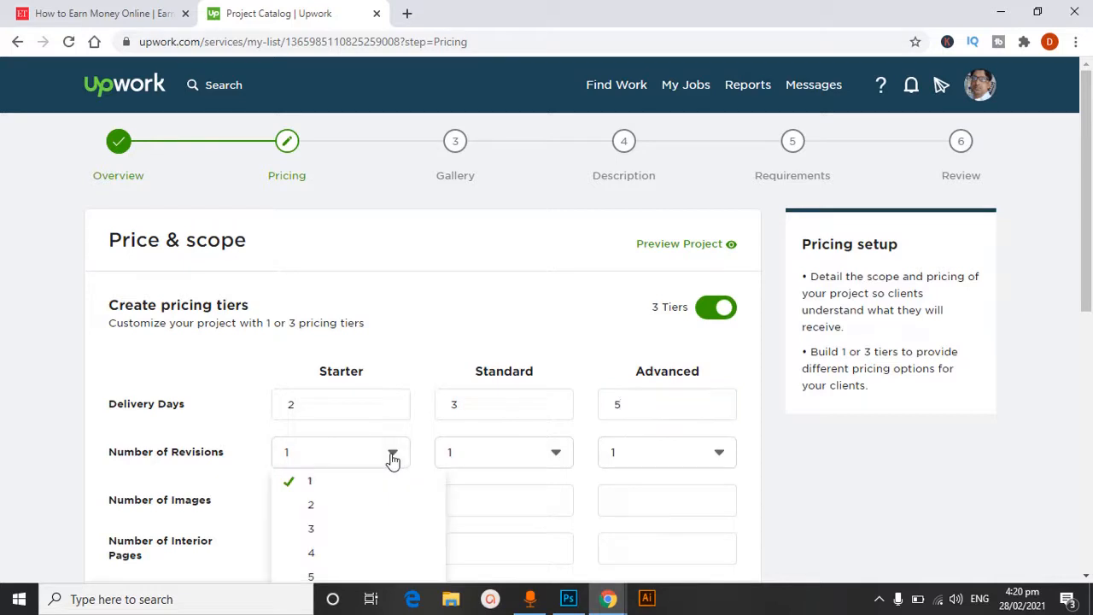
pyautogui.click(313, 529)
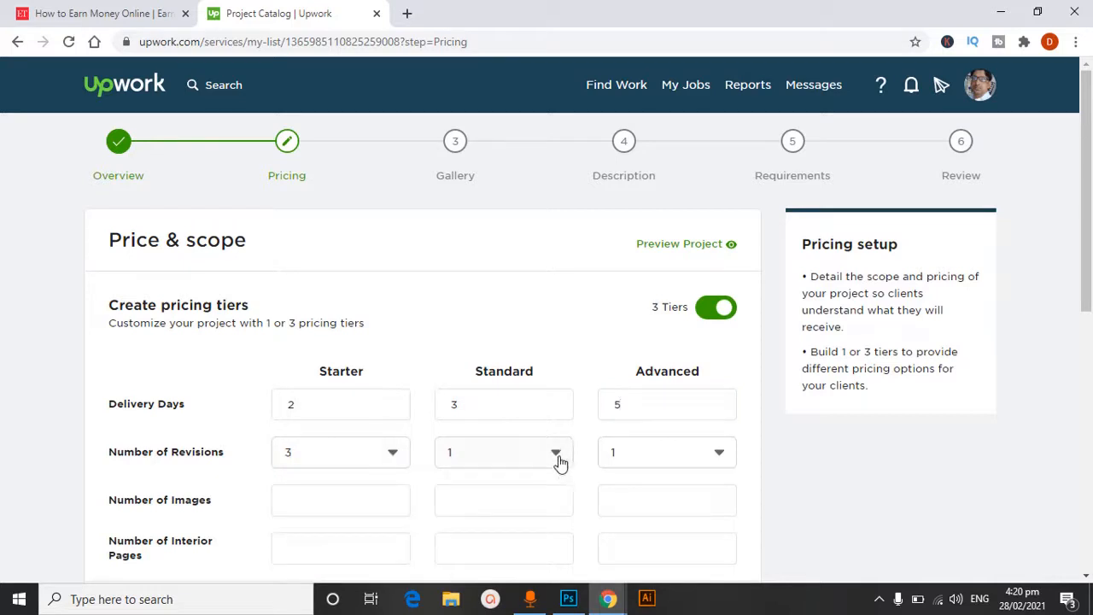
pyautogui.click(556, 455)
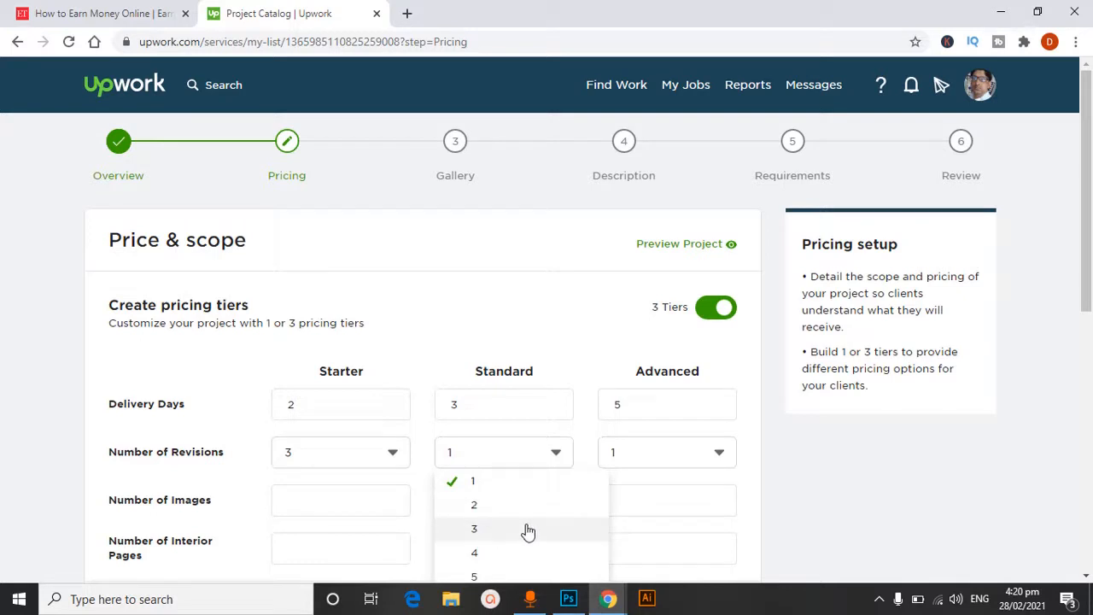
pyautogui.click(475, 576)
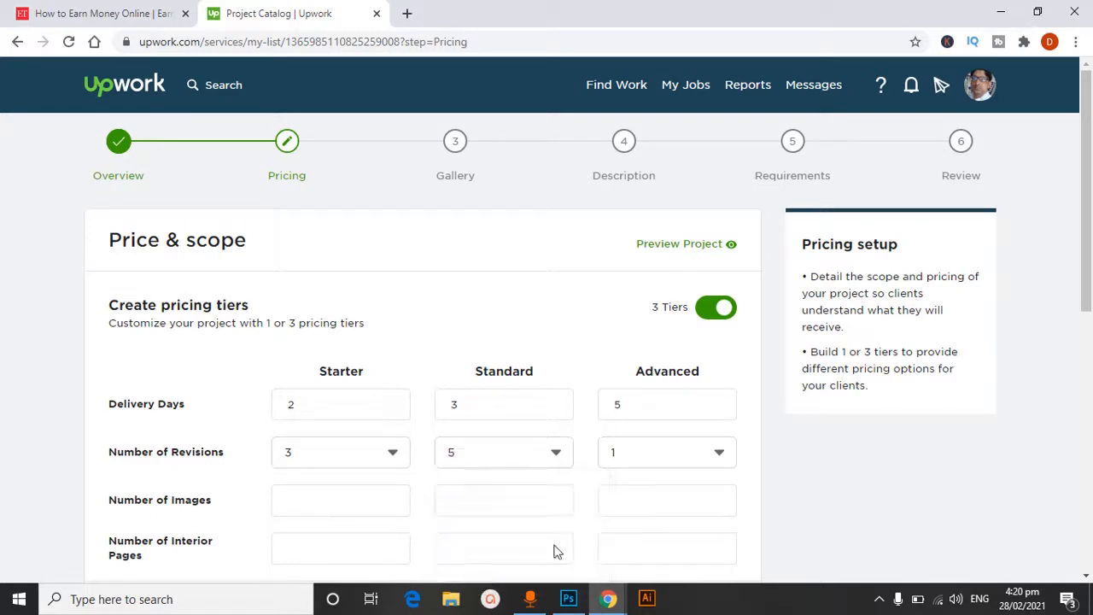
pyautogui.click(722, 455)
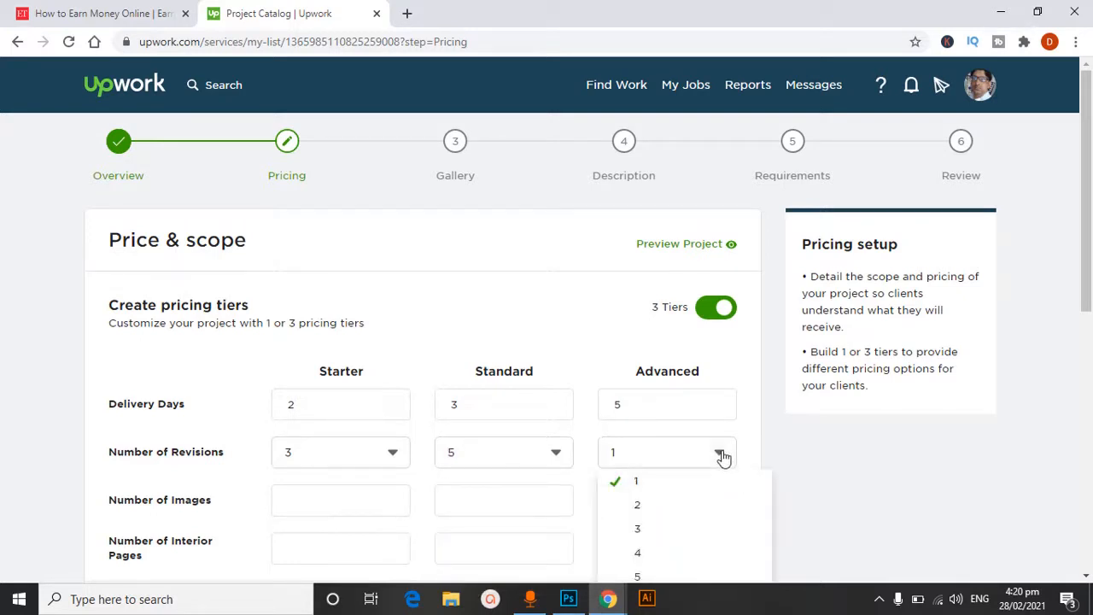
pyautogui.moveTo(1089, 272); pyautogui.dragTo(1078, 356)
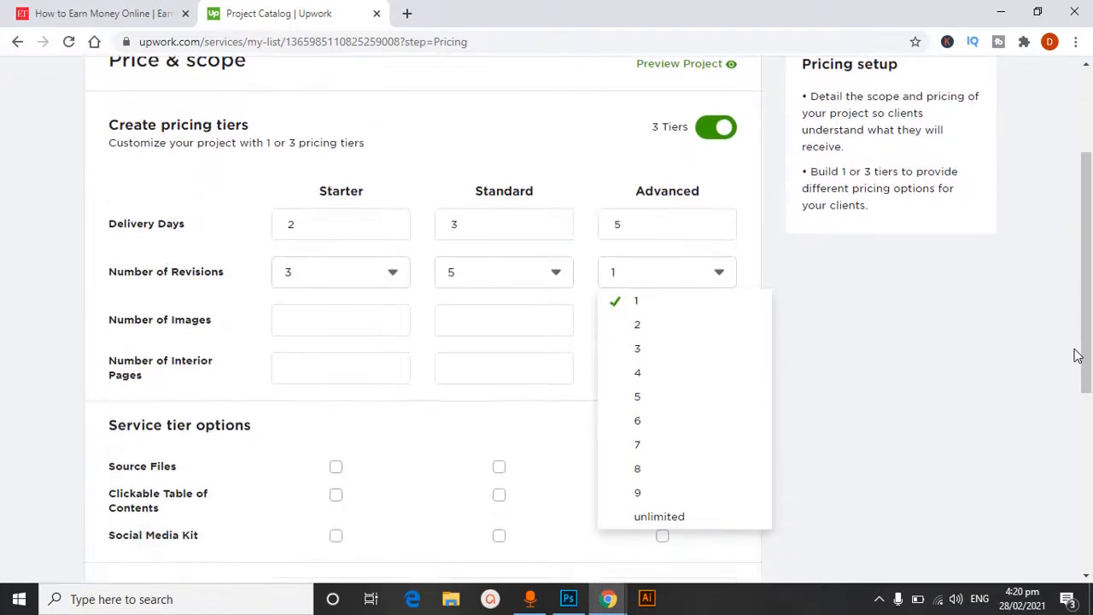
pyautogui.click(696, 519)
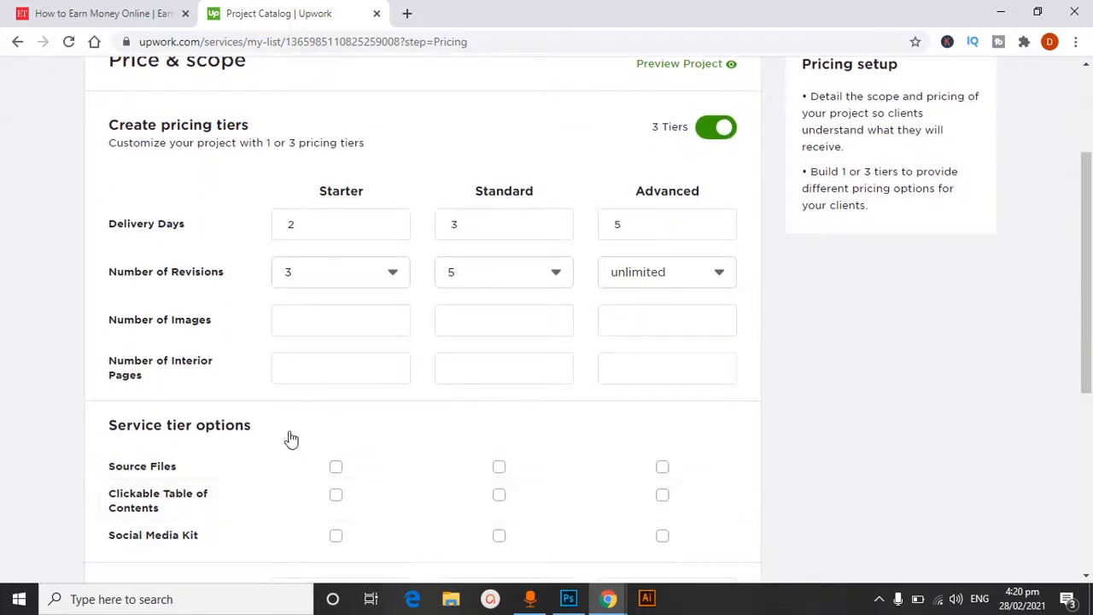
# Set the number of images to 15 for Starter, 30 for Standard and 50 for Advanced
pyautogui.click(356, 316)
pyautogui.click(481, 318)
pyautogui.write('3')
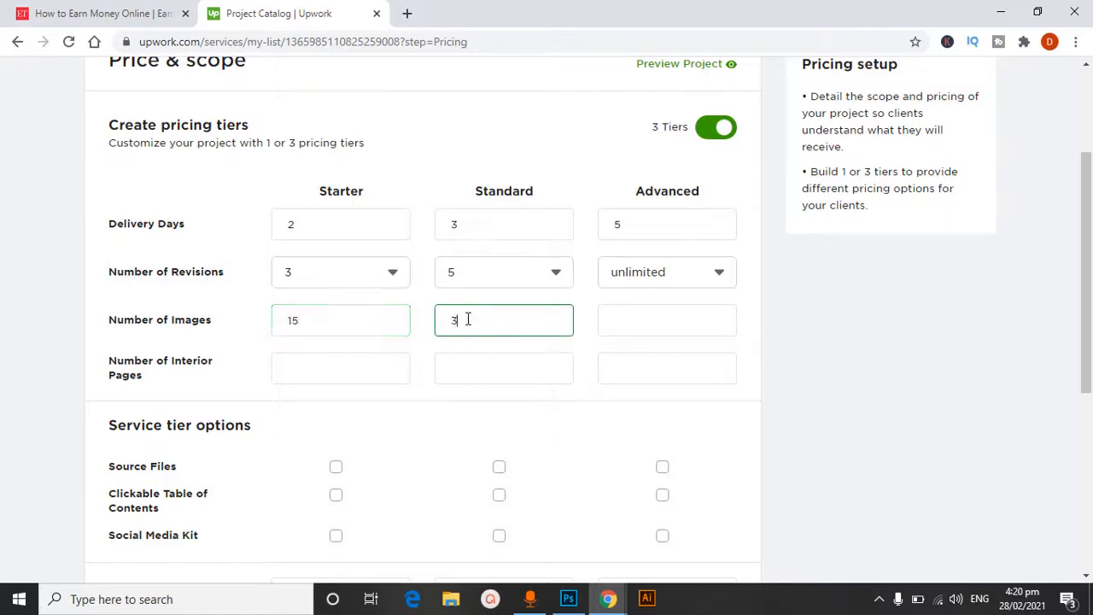
pyautogui.write('0')
pyautogui.click(656, 322)
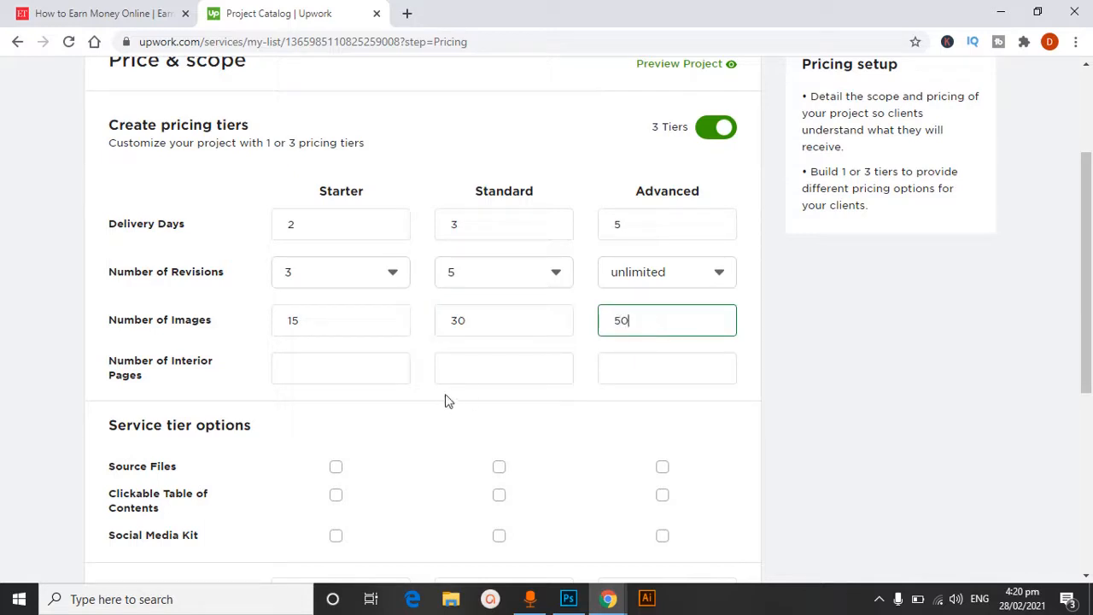
# Set the number of interior pages to 30 for Starter, 50 for Standard and 150 for Advanced
pyautogui.click(296, 367)
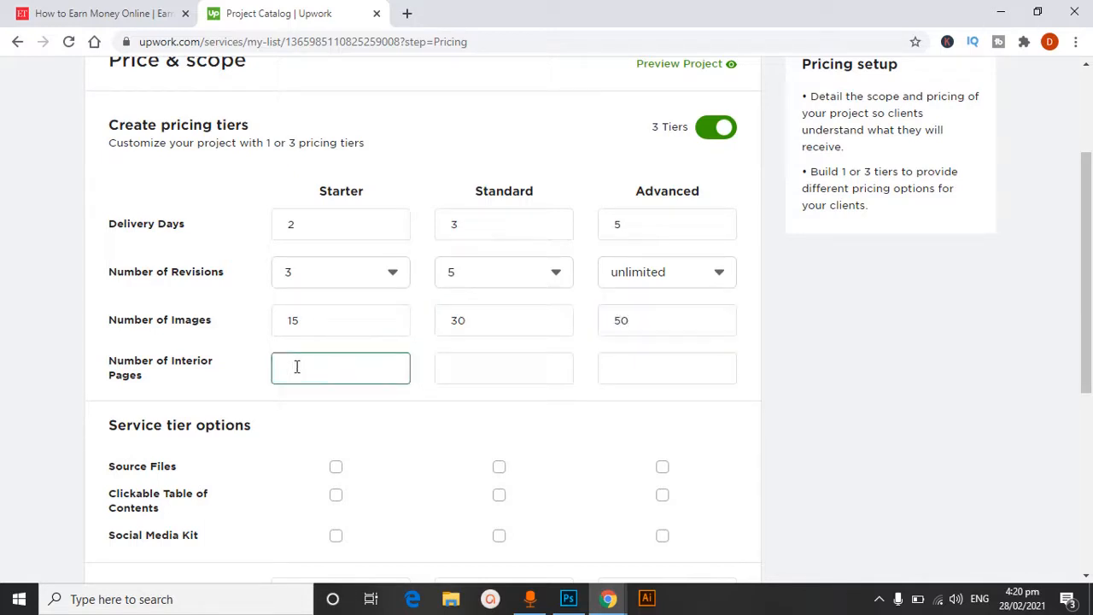
pyautogui.click(493, 376)
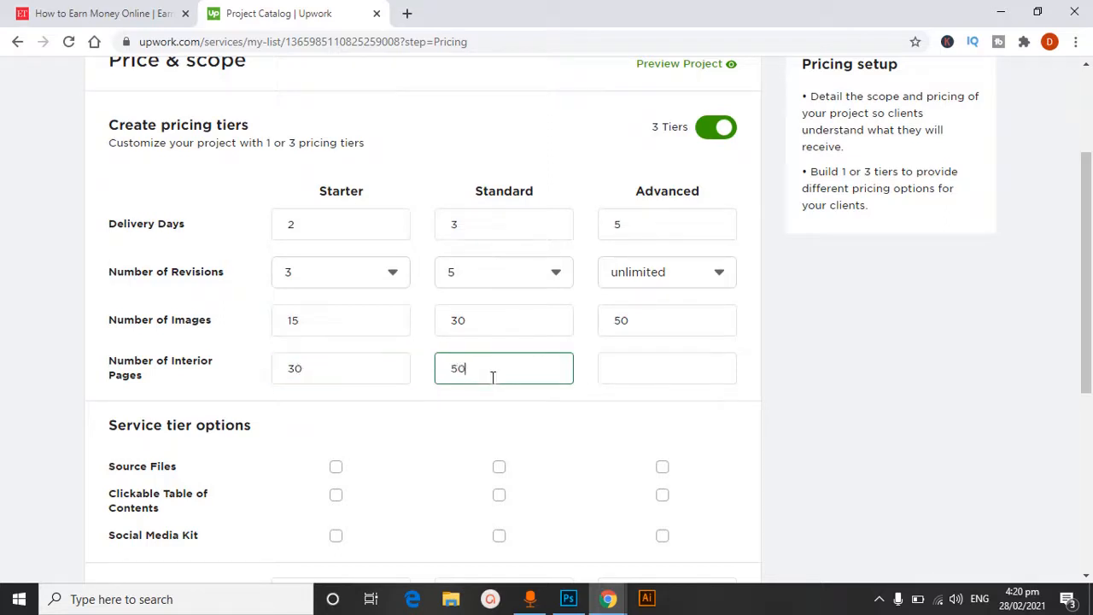
pyautogui.click(624, 376)
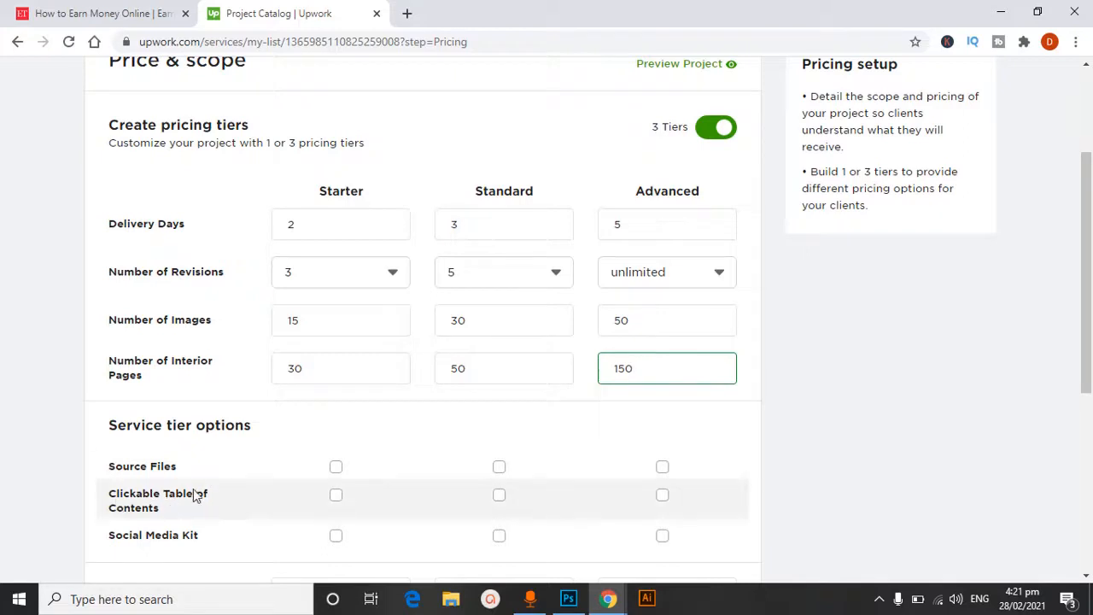
# Include Source Files in all three tiers, and add Clickable Table of Contents and Social Media Kit to the Advanced tier only
pyautogui.click(662, 469)
pyautogui.click(499, 470)
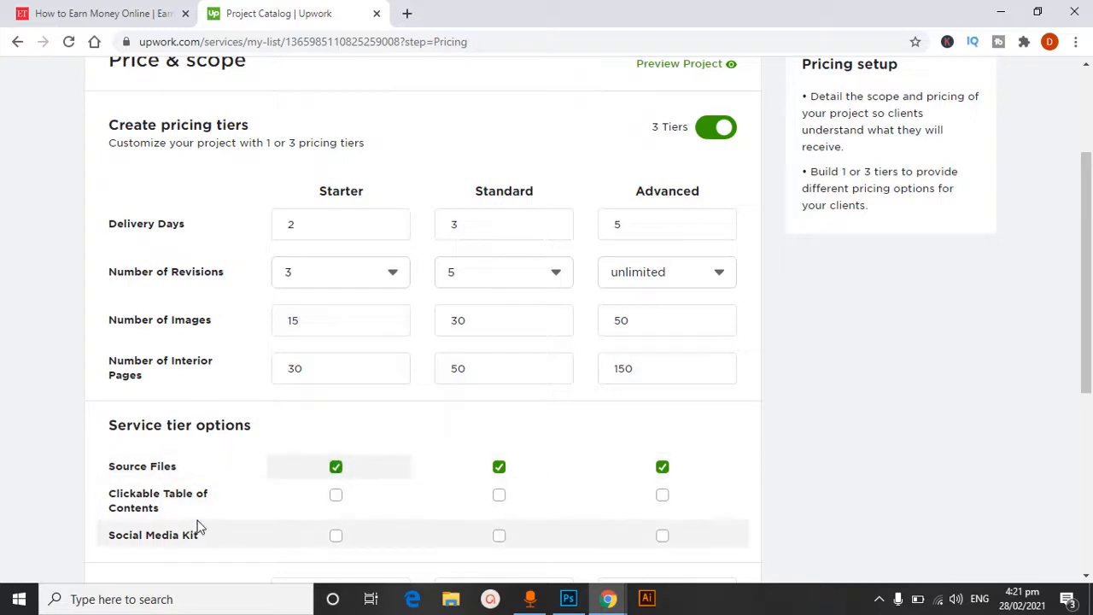
pyautogui.click(662, 497)
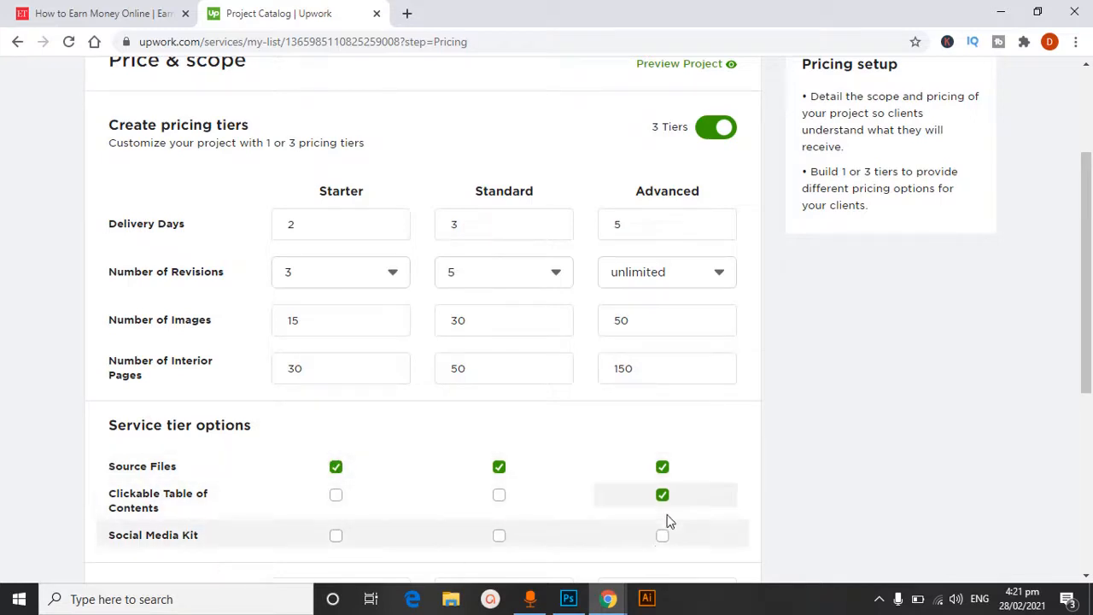
pyautogui.click(661, 536)
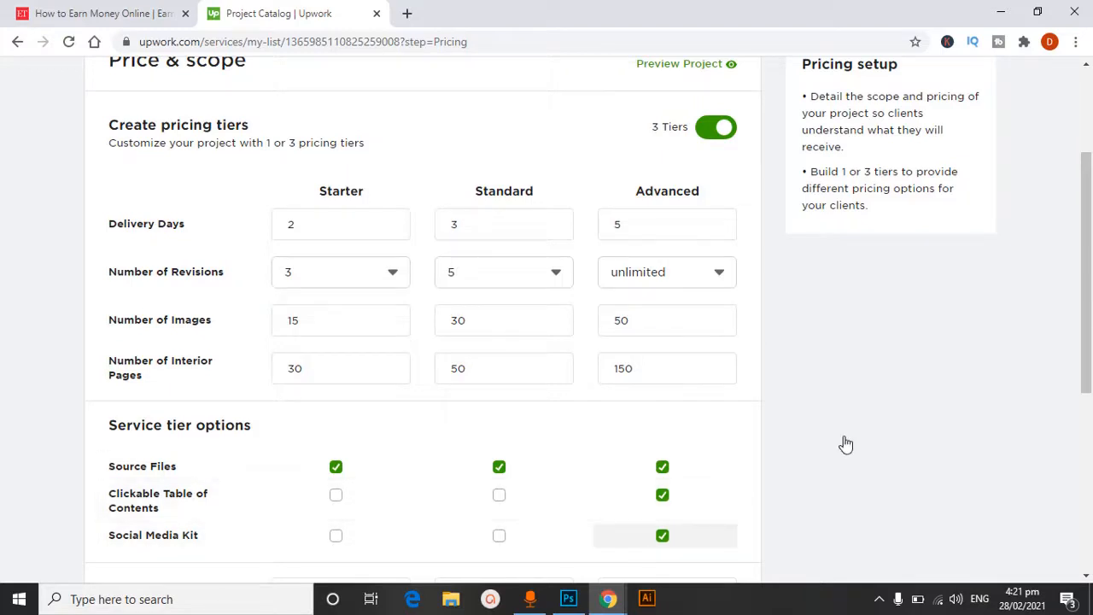
# Set the project prices to $50 for Starter, $100 for Standard and $200 for Advanced, and save to continue to the gallery
pyautogui.moveTo(1085, 205); pyautogui.dragTo(1085, 307)
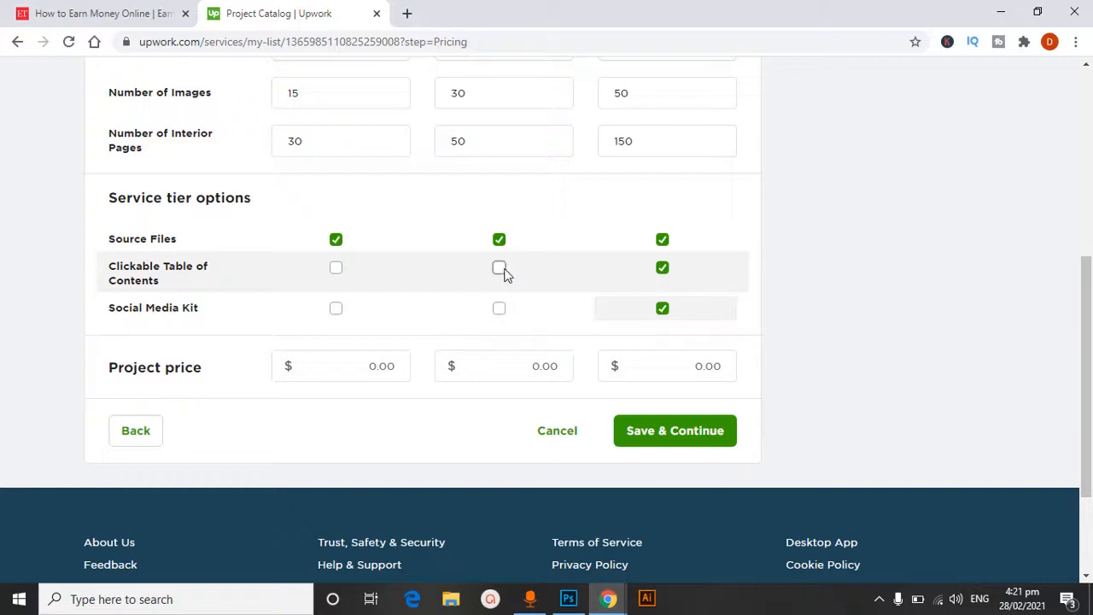
pyautogui.click(312, 368)
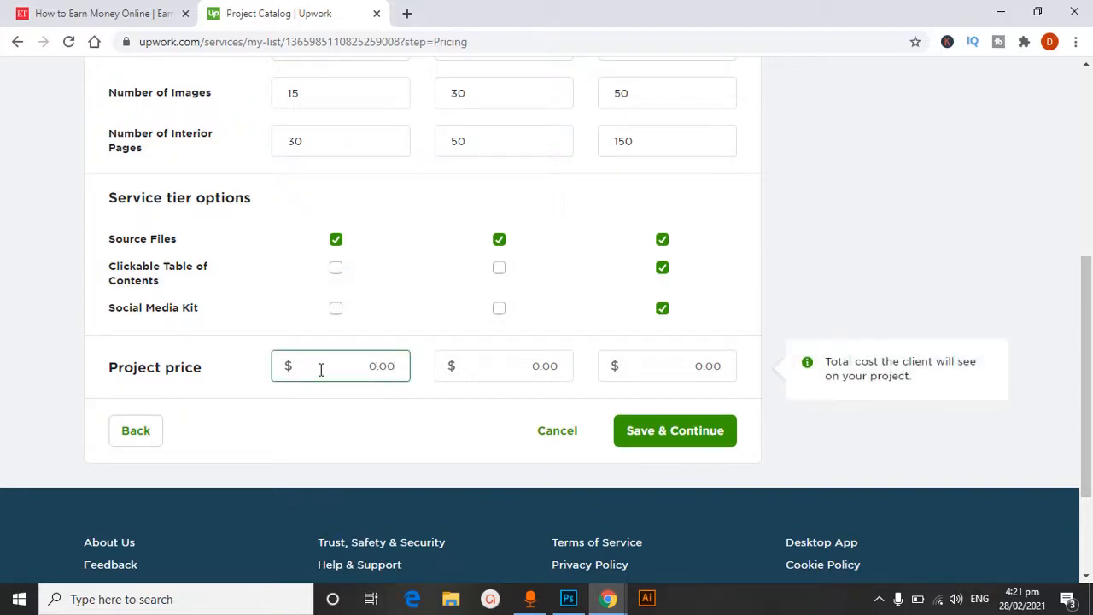
pyautogui.write('50')
pyautogui.click(534, 367)
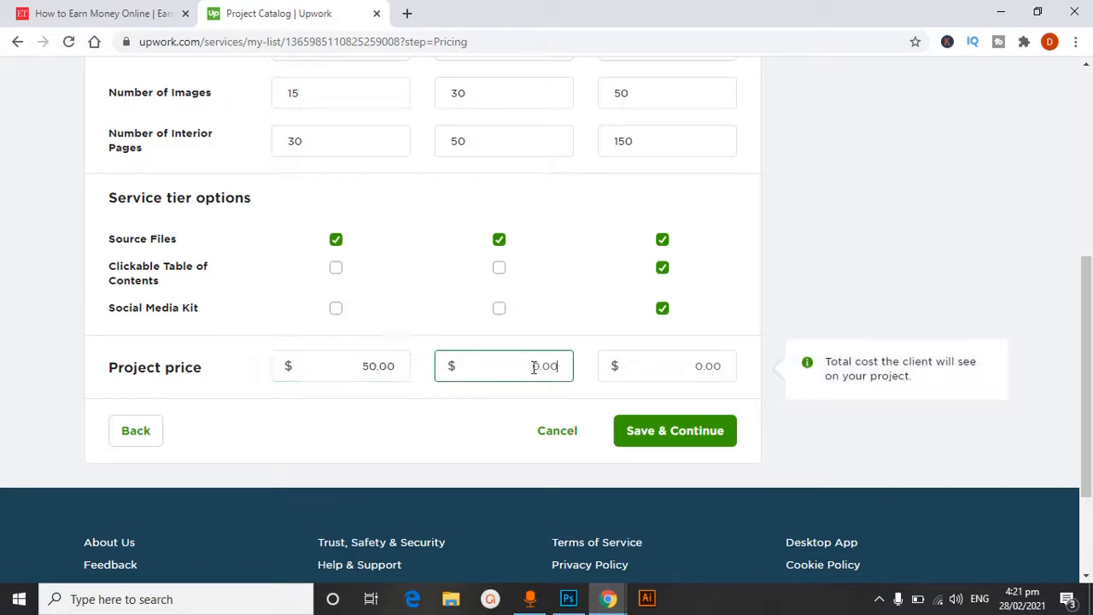
pyautogui.write('100')
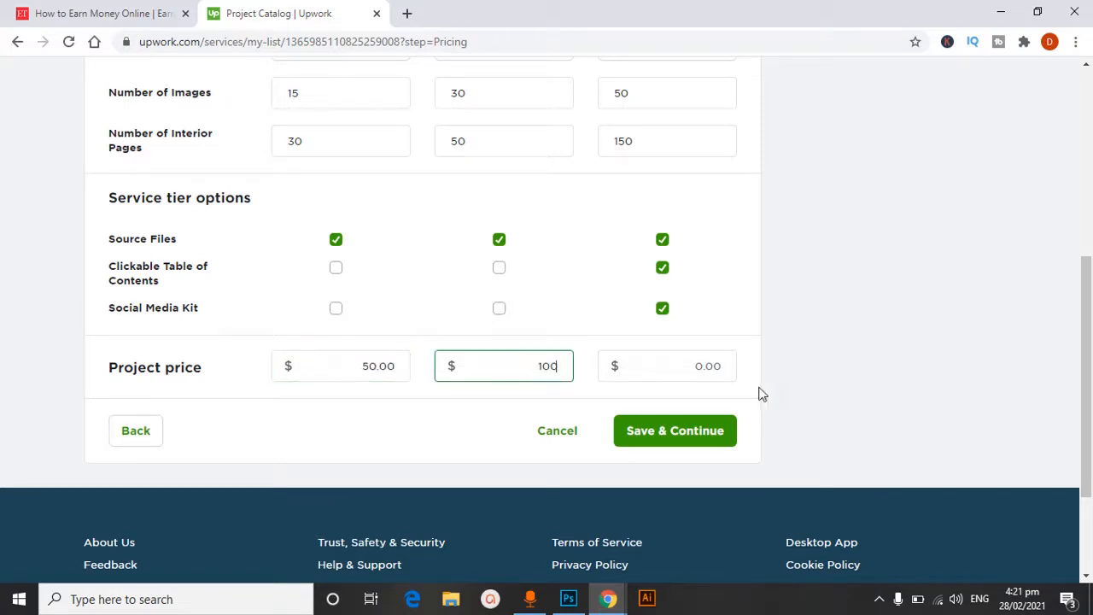
pyautogui.click(689, 364)
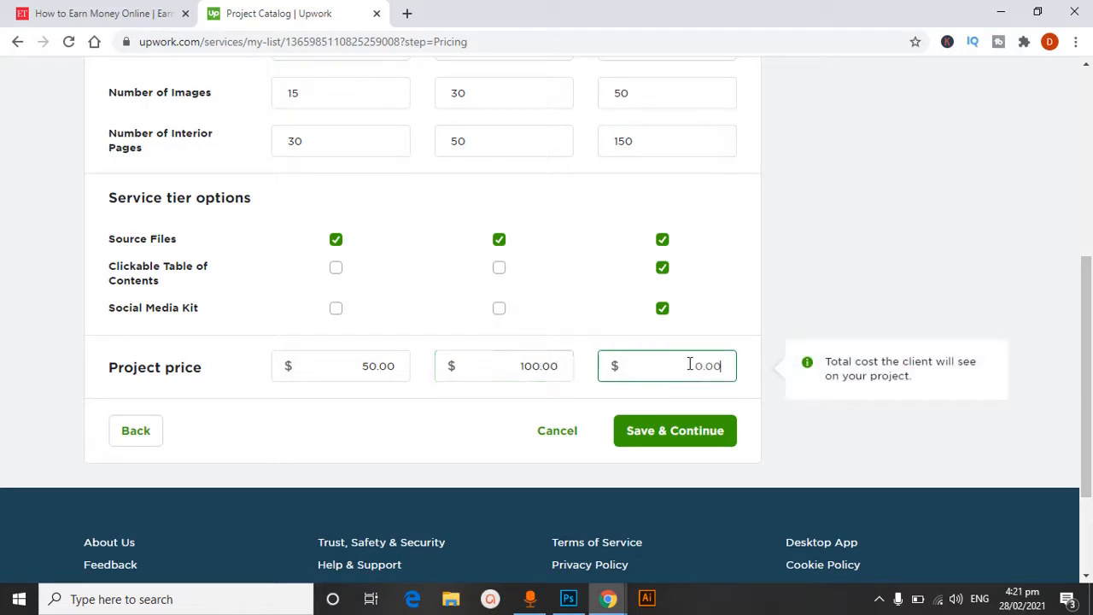
pyautogui.write('200')
pyautogui.click(675, 435)
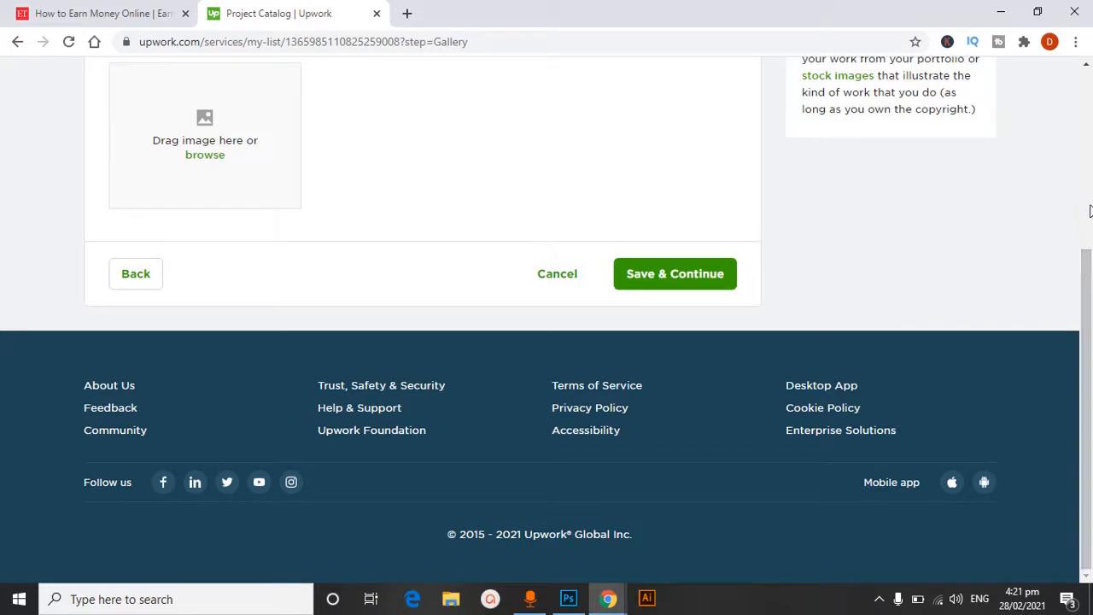
# Upload the book-formatting-layout-design image from the Desktop to the gallery, and save to continue to the description
pyautogui.scroll(3, 1090, 211)
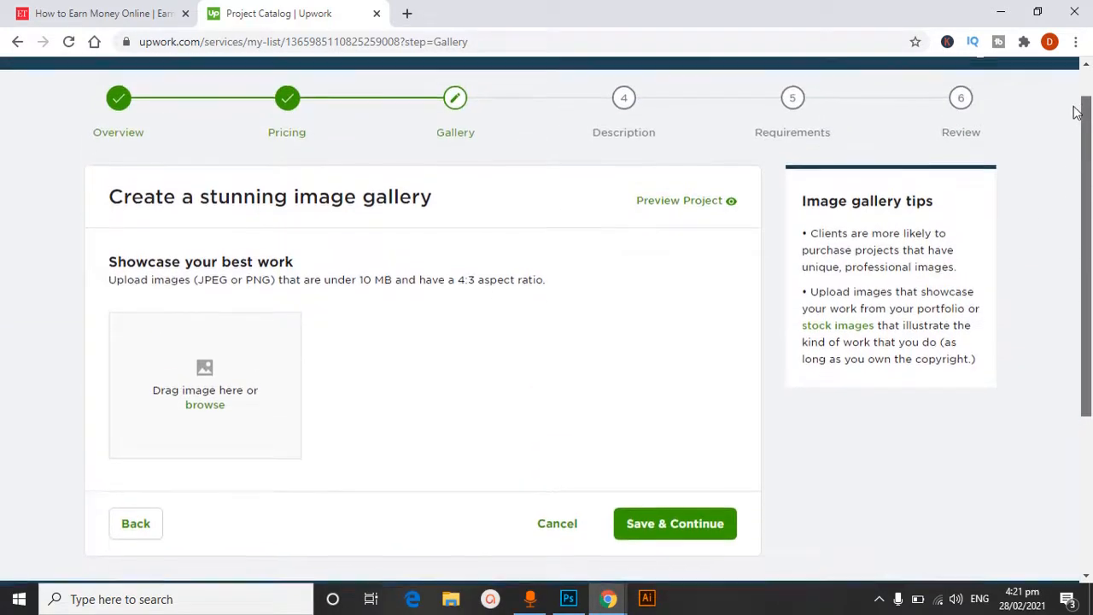
pyautogui.moveTo(1080, 114); pyautogui.dragTo(1089, 167)
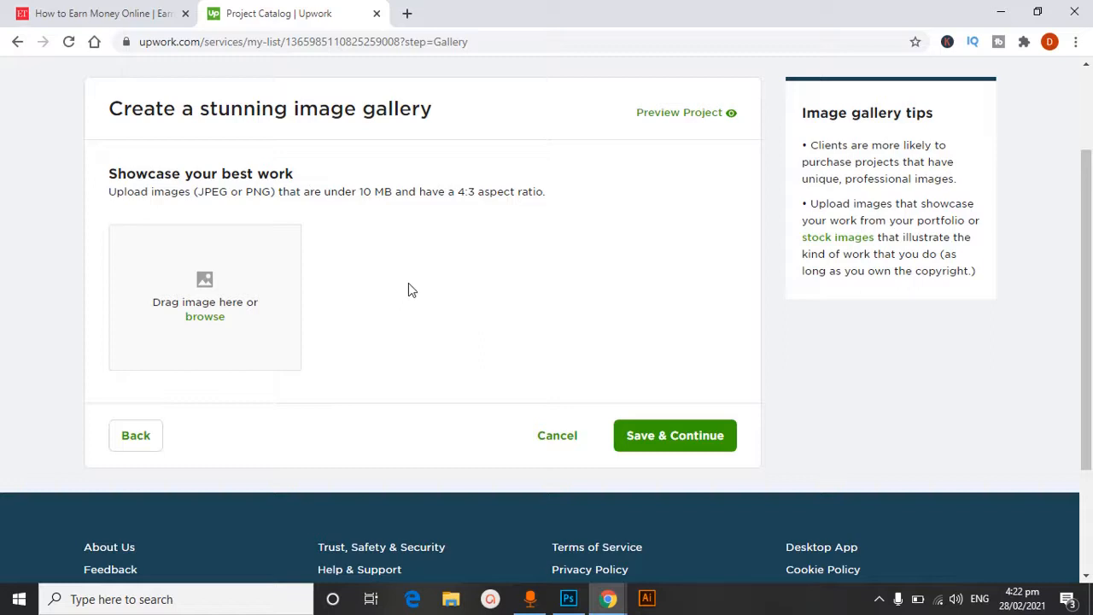
pyautogui.click(202, 318)
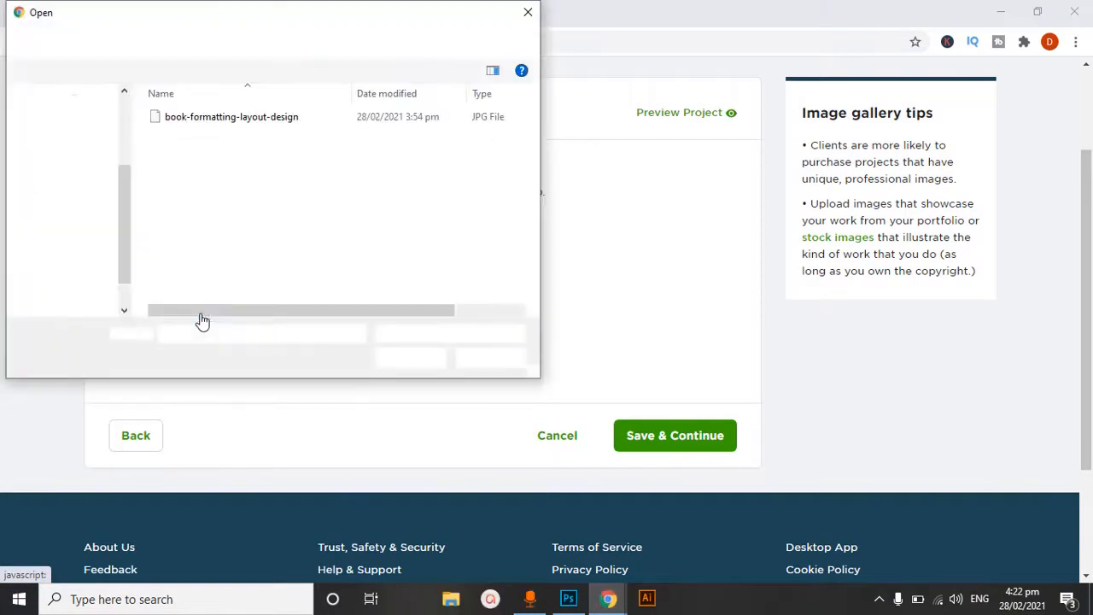
pyautogui.click(293, 143)
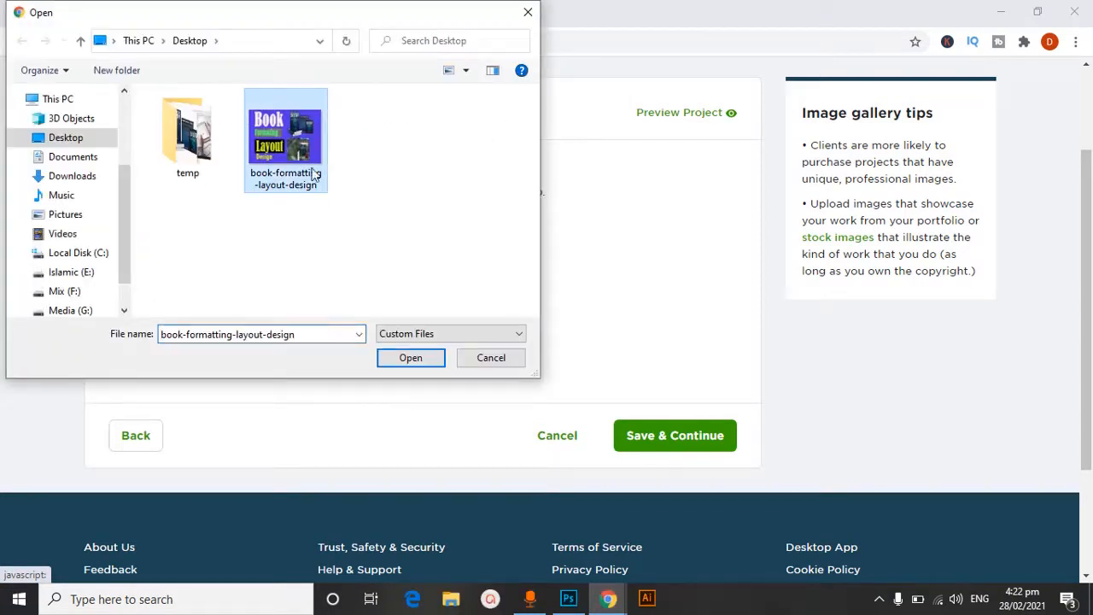
pyautogui.click(415, 362)
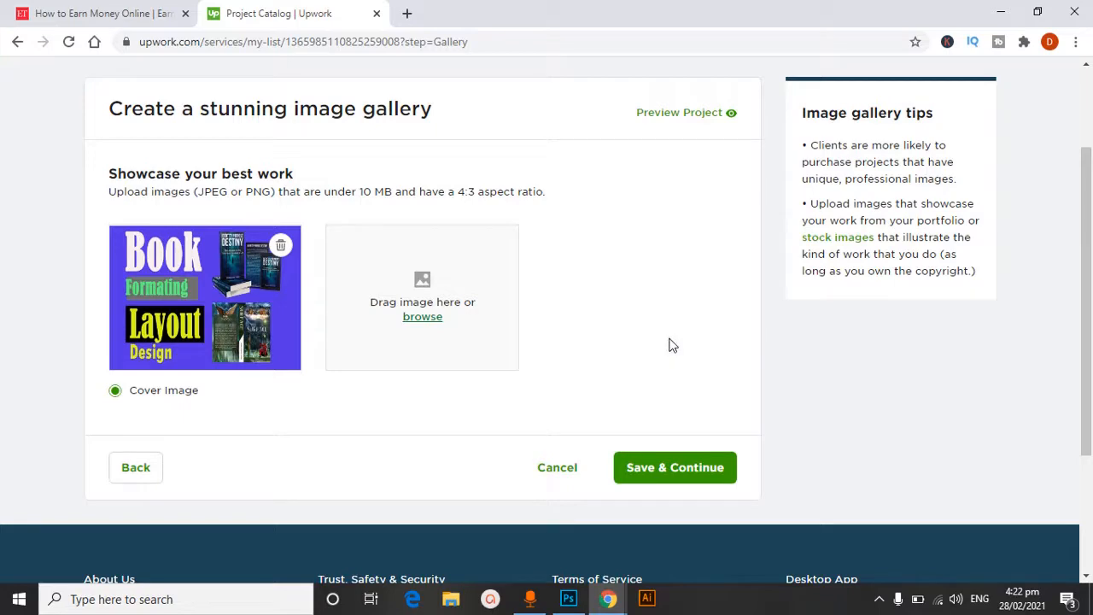
pyautogui.click(674, 470)
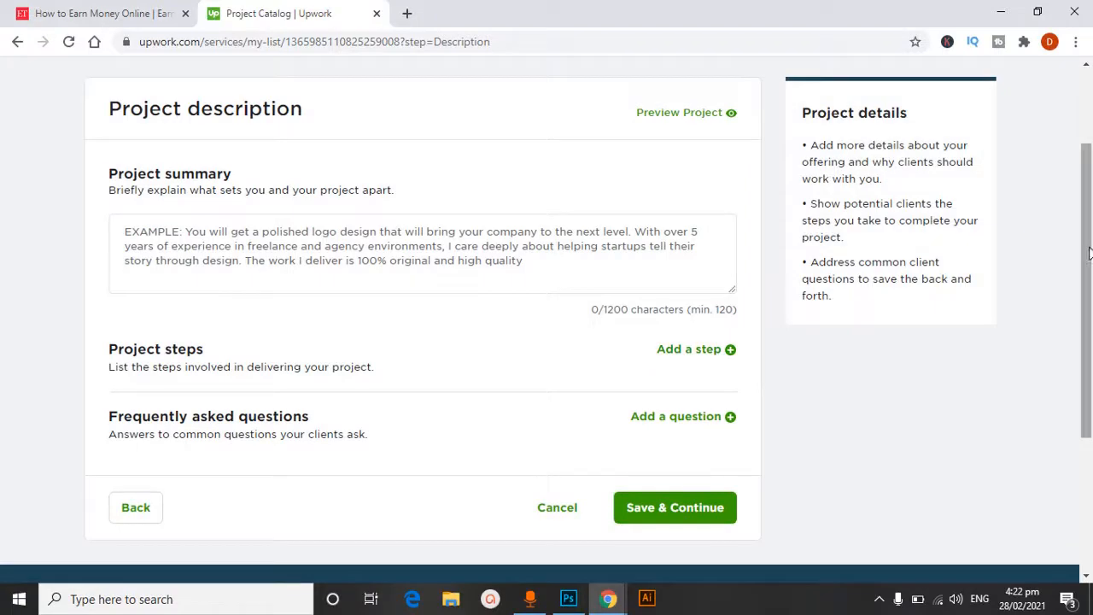
# Open the desc text file from the desktop and copy its entire text for the project summary
pyautogui.scroll(2, 1078, 122)
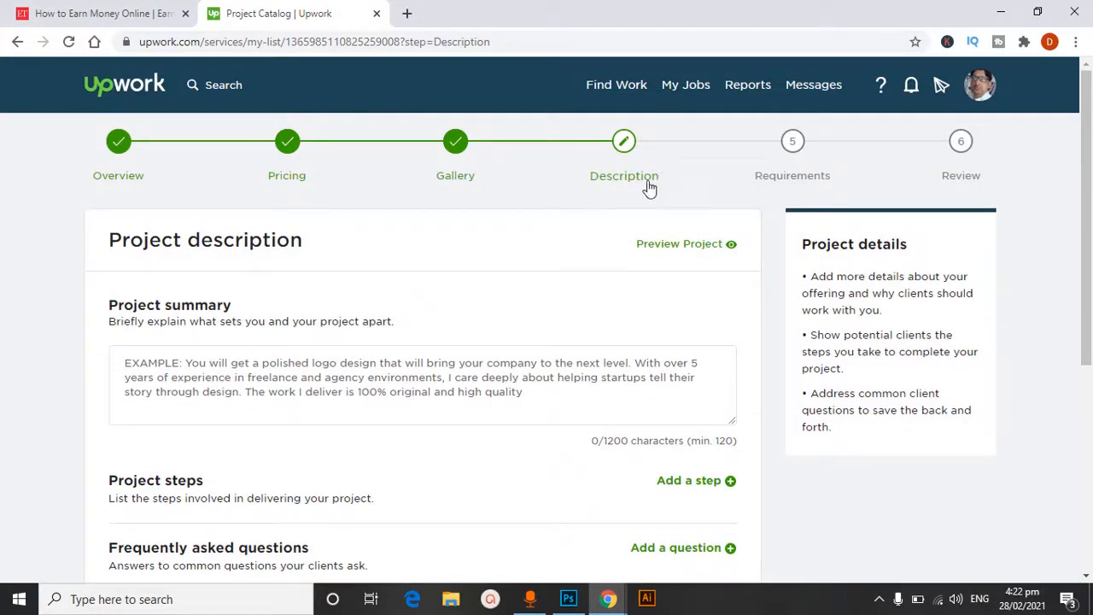
pyautogui.click(318, 402)
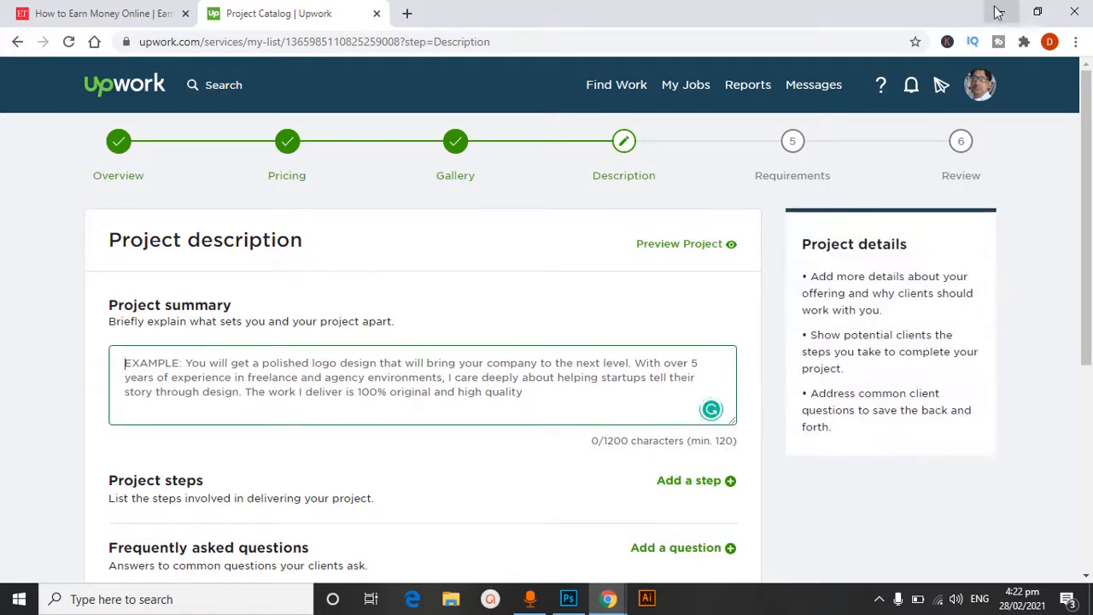
pyautogui.click(1001, 11)
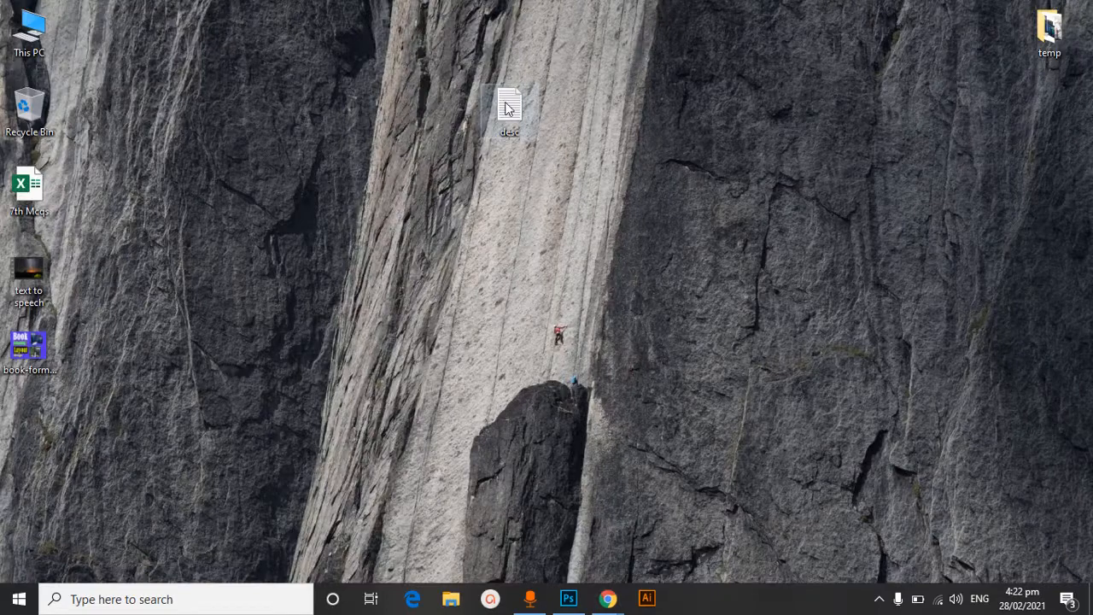
pyautogui.doubleClick(508, 109)
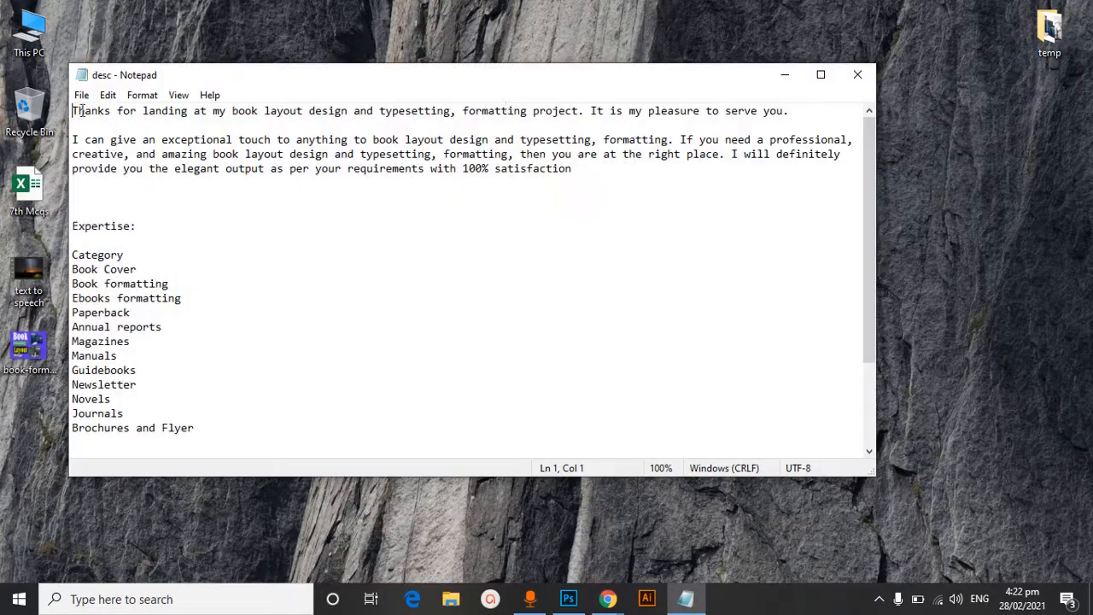
pyautogui.moveTo(79, 111); pyautogui.dragTo(204, 434)
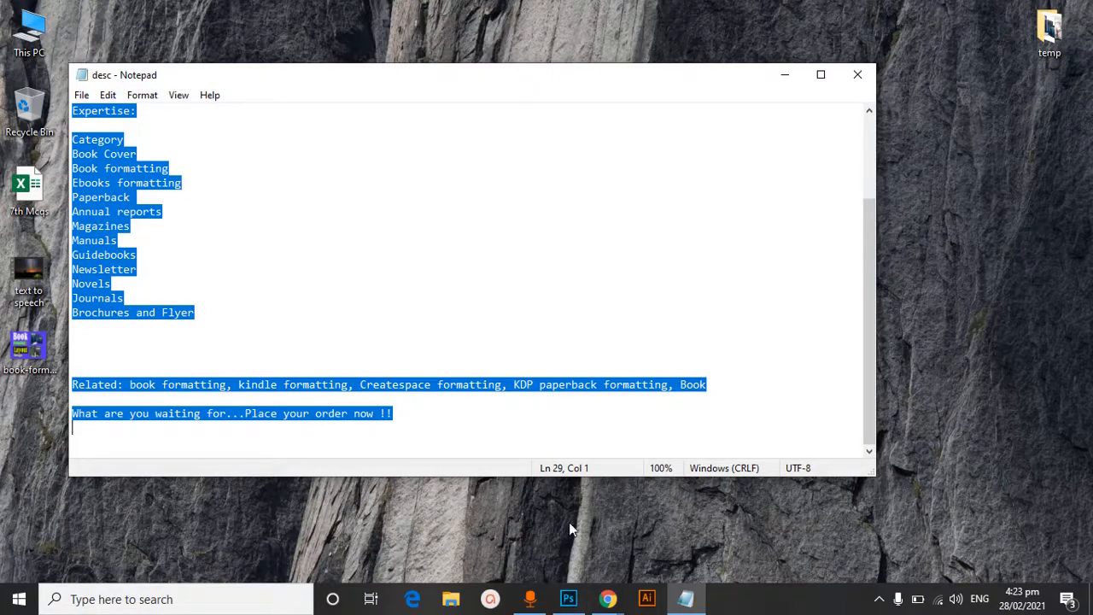
# Switch back to the Upwork listing in Chrome and paste the copied text into the project summary
pyautogui.click(606, 600)
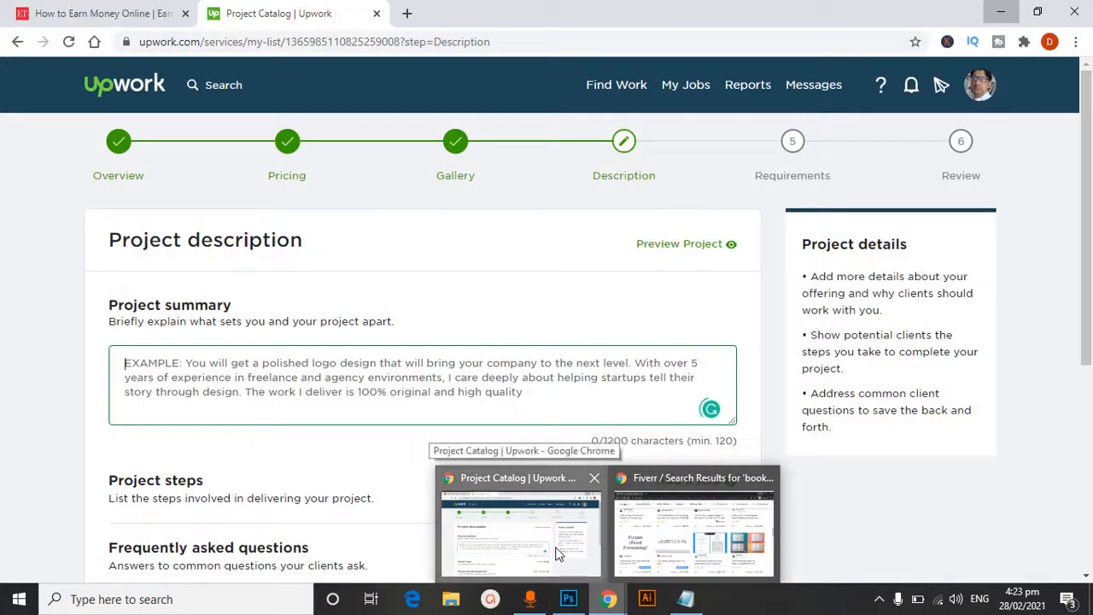
pyautogui.click(521, 525)
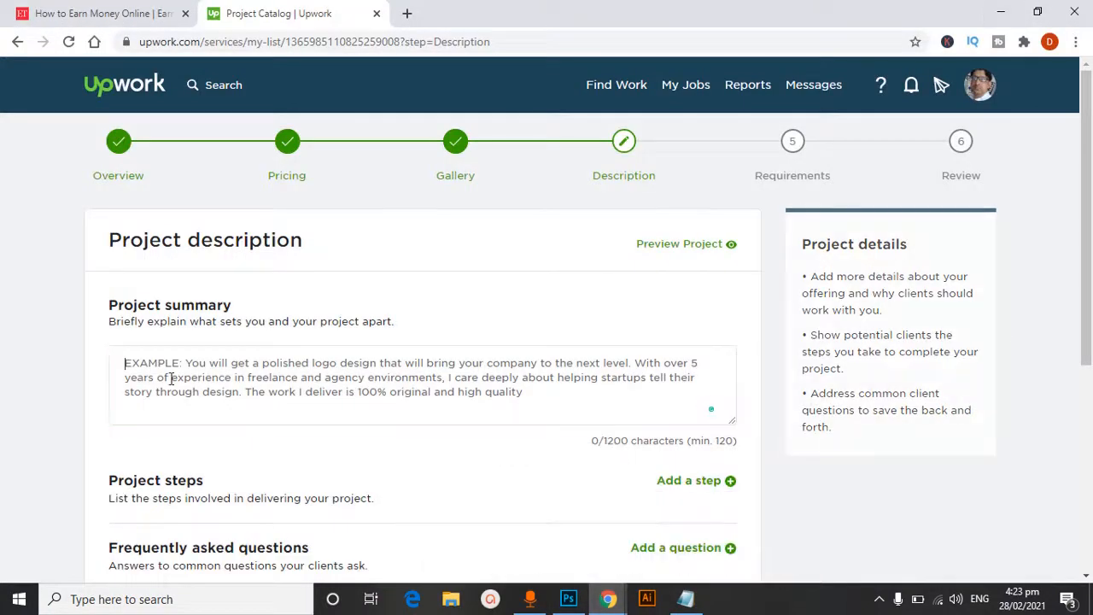
pyautogui.click(172, 377)
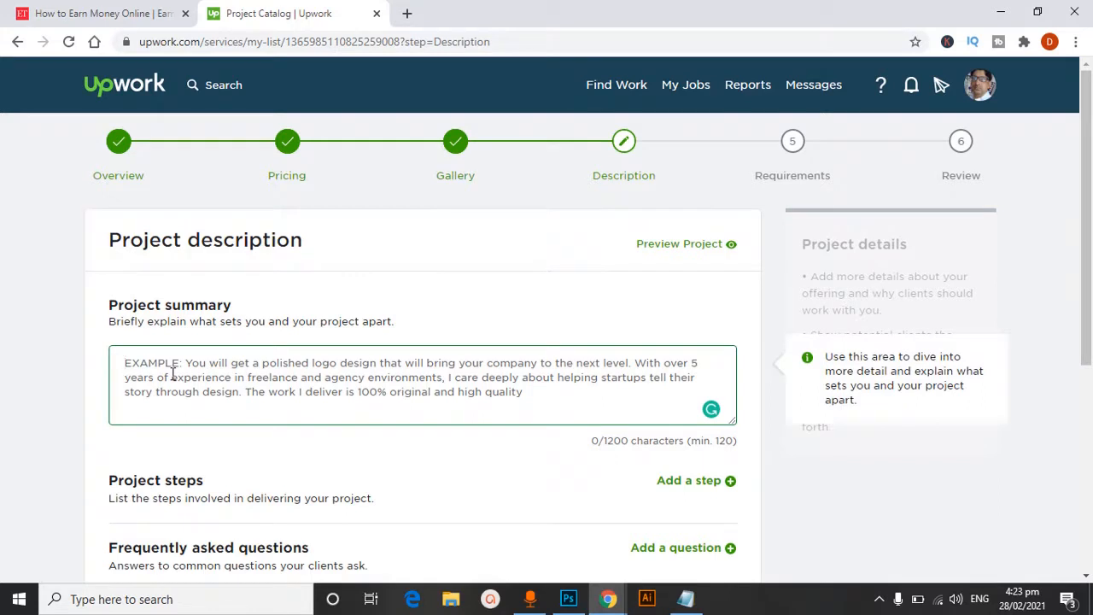
pyautogui.hotkey('ctrl', 'v')
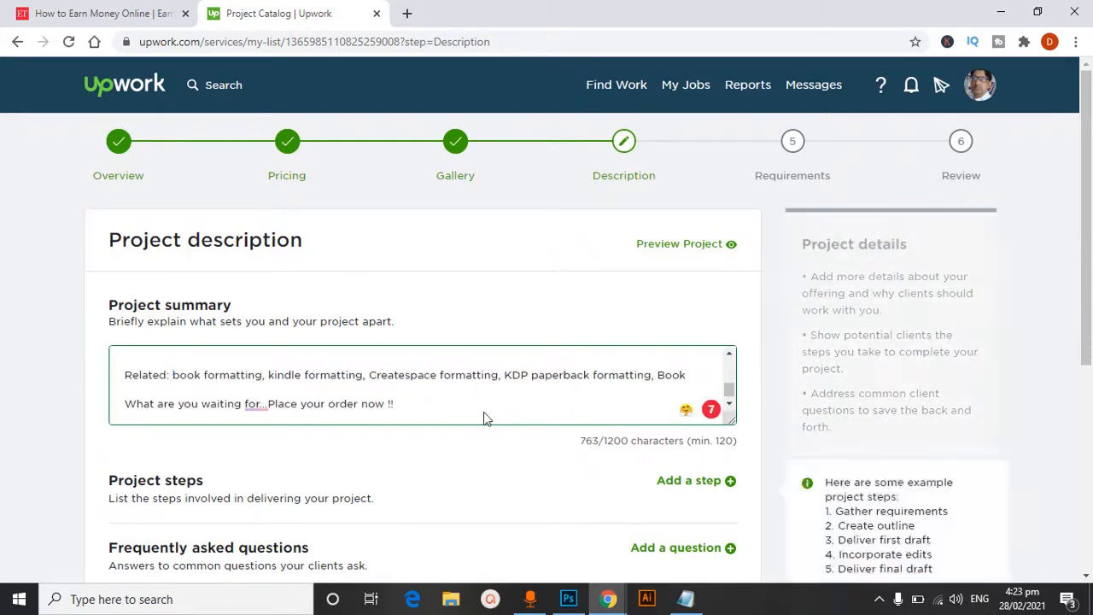
# Correct the summary's first word to "Thanks", change "amazing" to "fantastic", remove "definitely" and the extra blank lines, and review the text to its end
pyautogui.moveTo(267, 417)
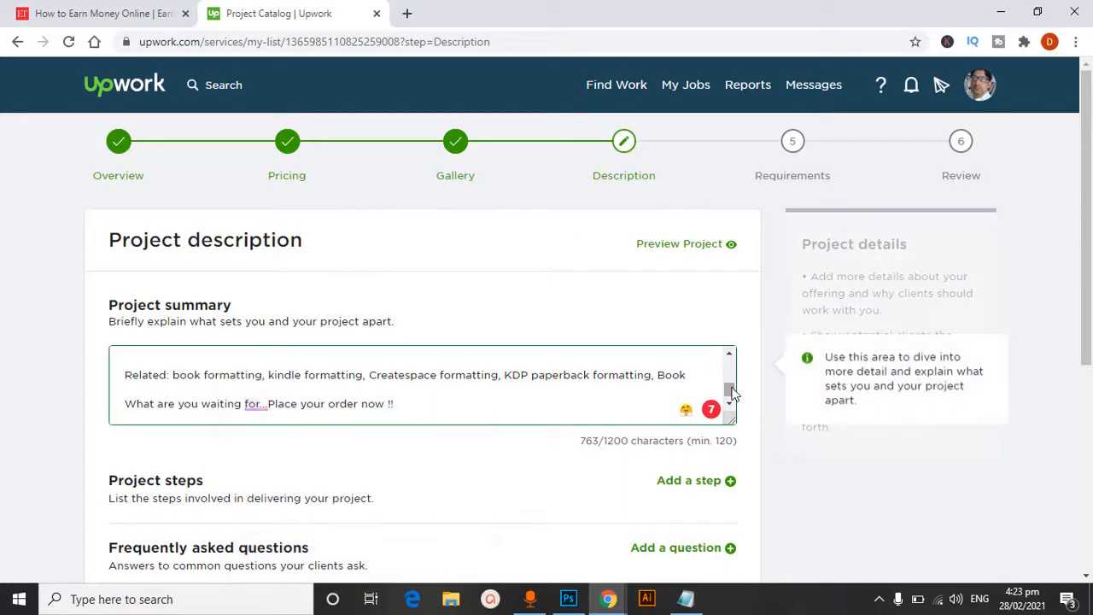
pyautogui.moveTo(732, 391); pyautogui.dragTo(730, 363)
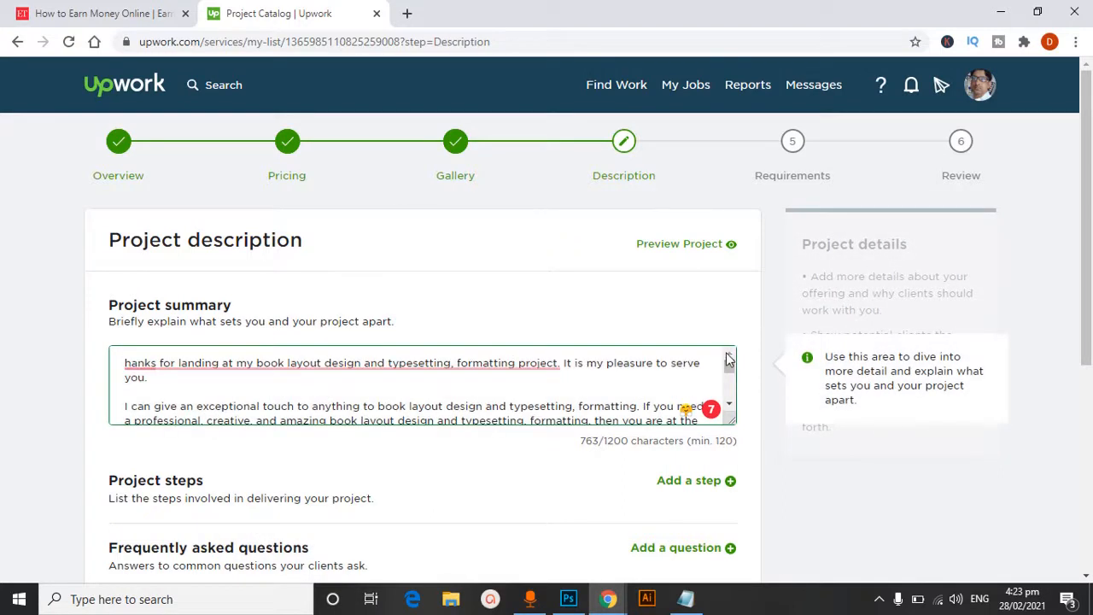
pyautogui.moveTo(342, 362)
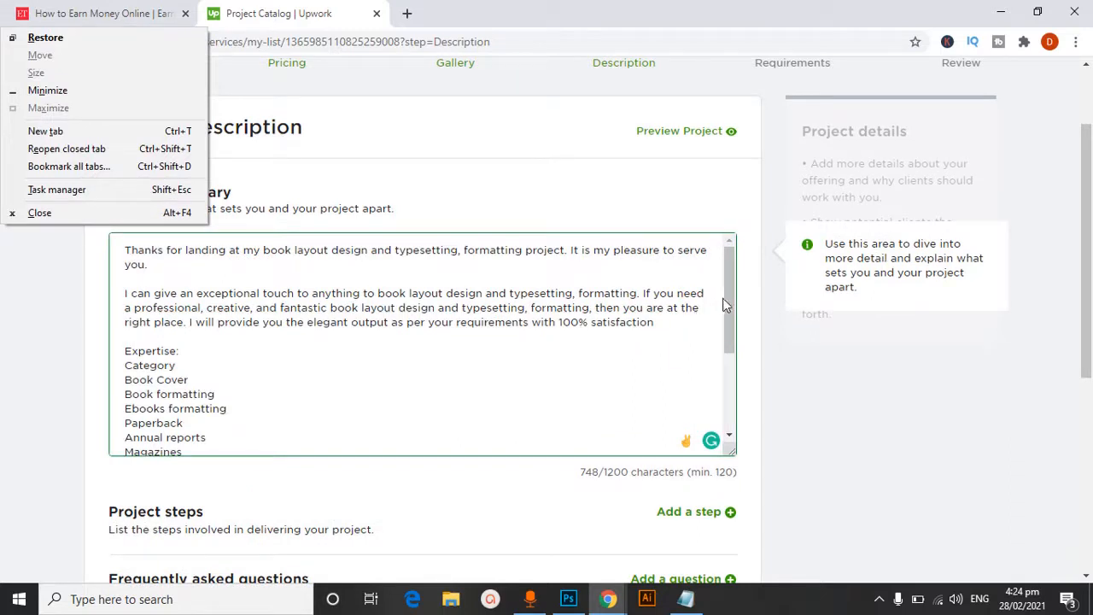
pyautogui.click(730, 309)
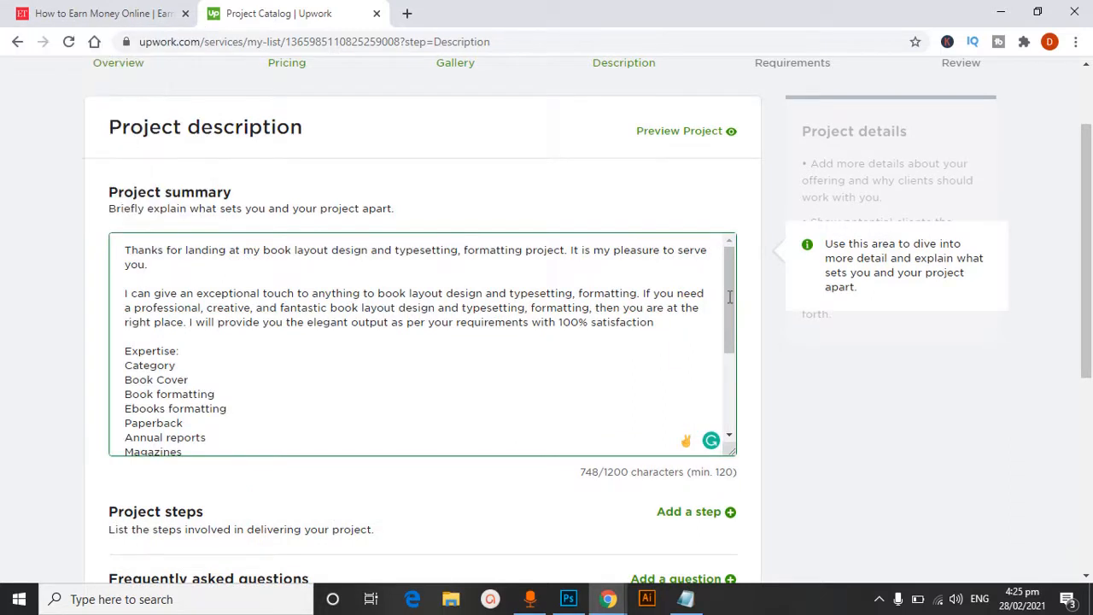
pyautogui.moveTo(728, 282); pyautogui.dragTo(717, 375)
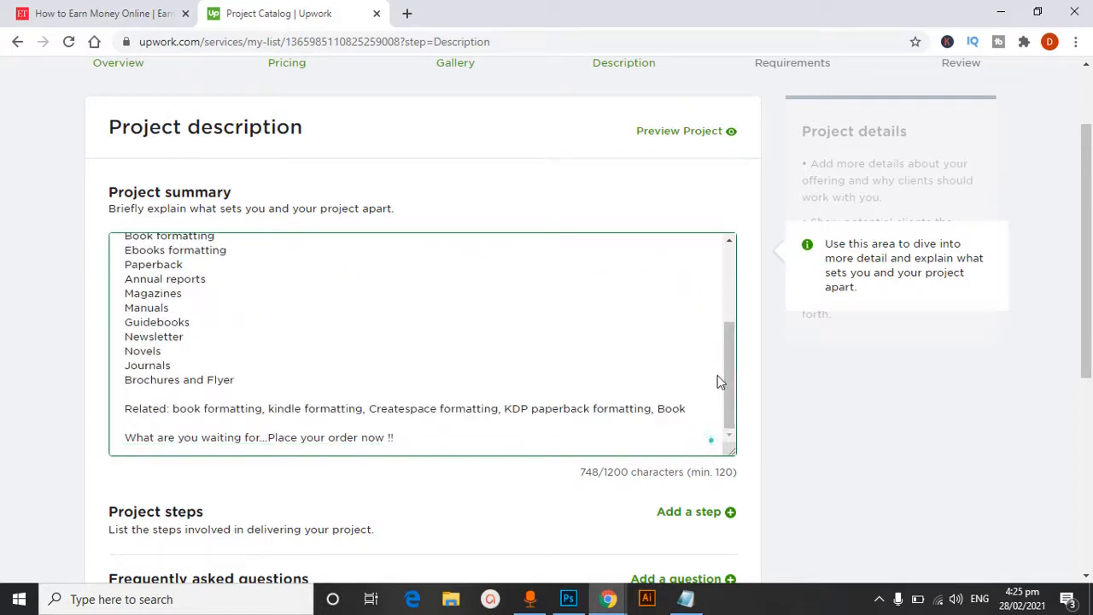
# Start a new project step and name it "start"
pyautogui.scroll(-2, 1078, 336)
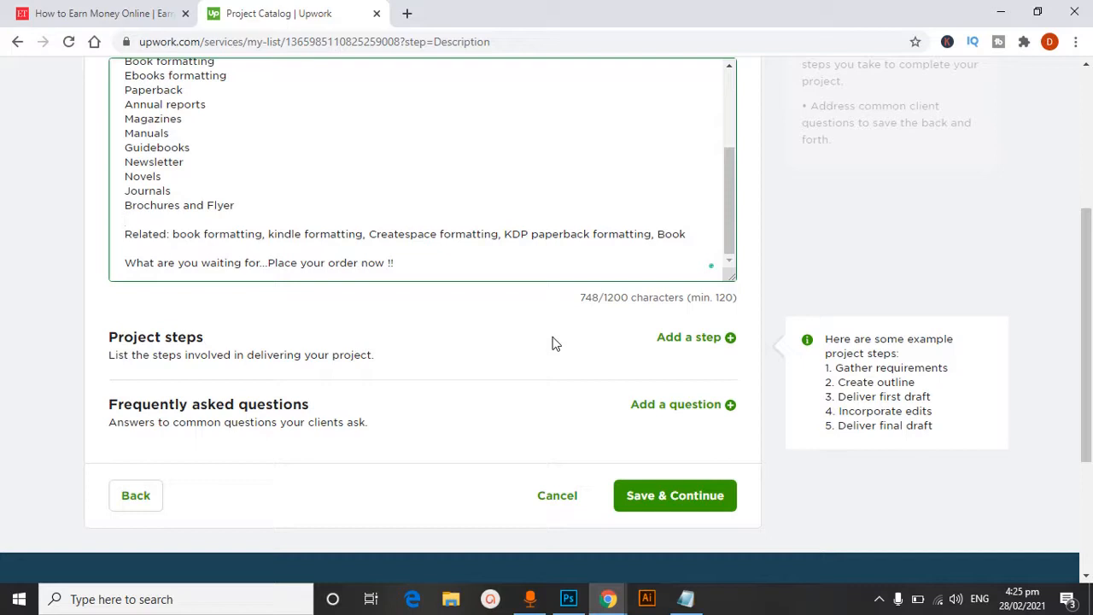
pyautogui.click(711, 340)
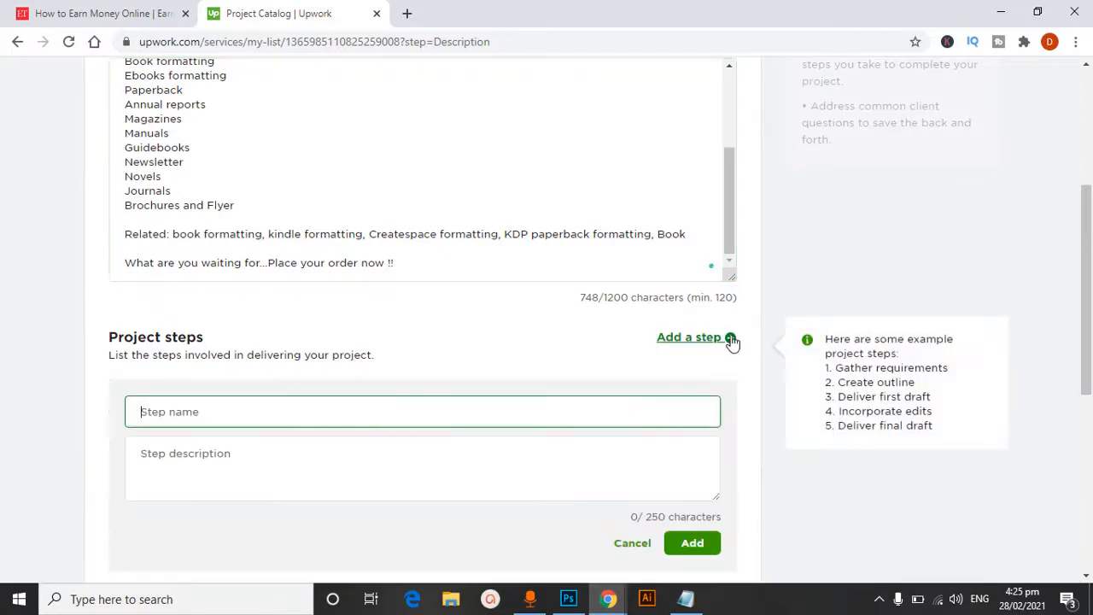
pyautogui.click(195, 419)
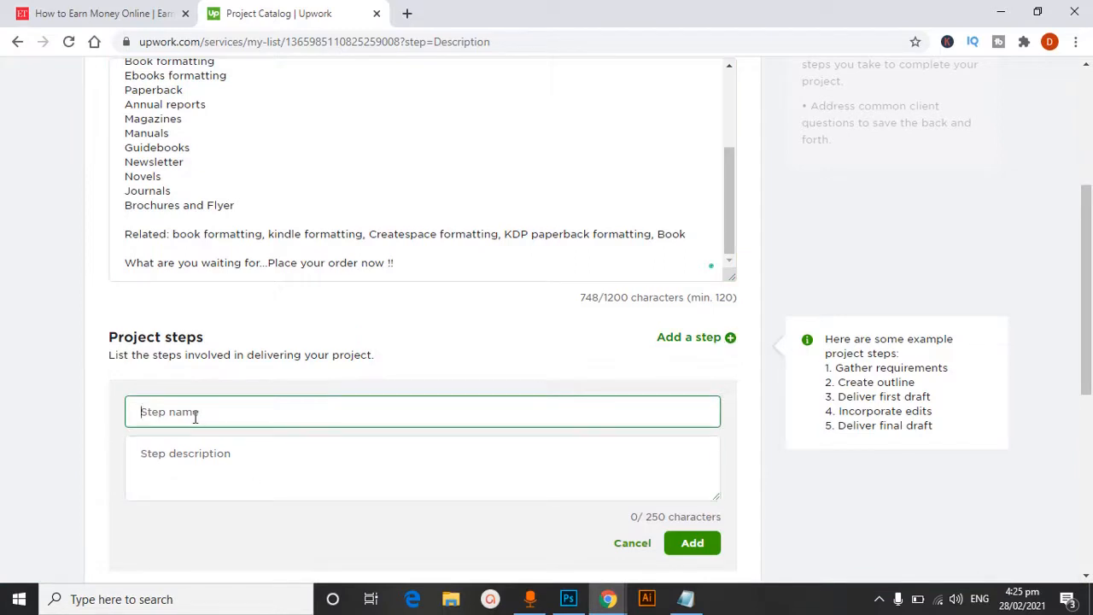
pyautogui.write('start')
pyautogui.click(197, 474)
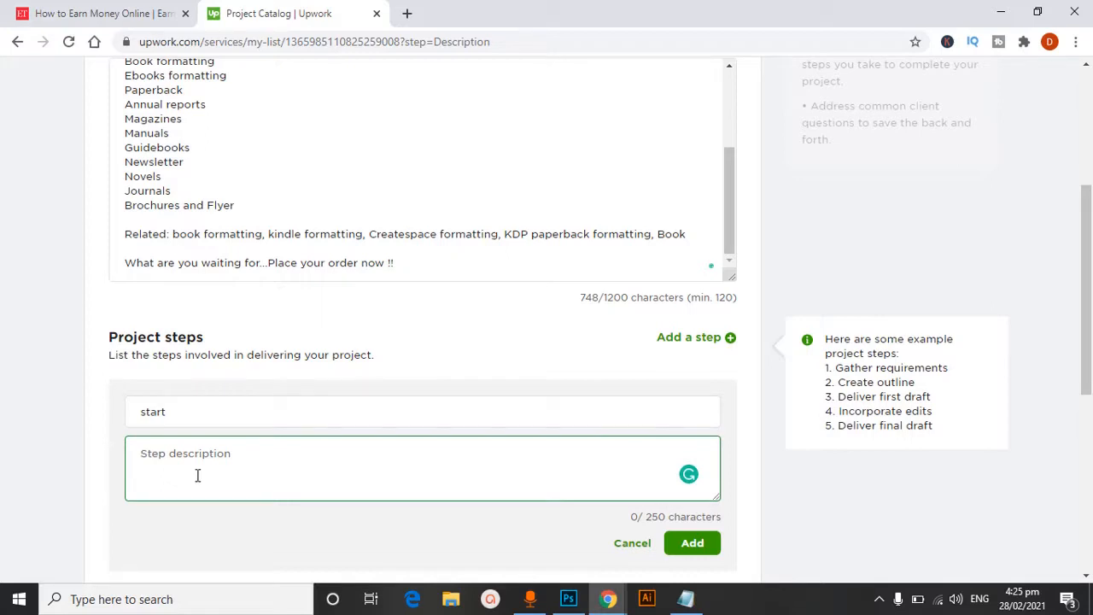
# Write "I will clear requirement" as the description of the project step
pyautogui.write('i')
pyautogui.press('BackSpace')
pyautogui.press('BackSpace')
pyautogui.write('I')
pyautogui.write(' wi')
pyautogui.write('ll c')
pyautogui.write('l')
pyautogui.write('ea')
pyautogui.write('r')
pyautogui.press('BackSpace')
pyautogui.write('r requirement')
# Reword the step description to "I will gather requirements." and add the step to the project
pyautogui.click(196, 455)
pyautogui.press('BackSpace')
pyautogui.press('BackSpace')
pyautogui.press('BackSpace')
pyautogui.press('BackSpace')
pyautogui.press('BackSpace')
pyautogui.write('gather')
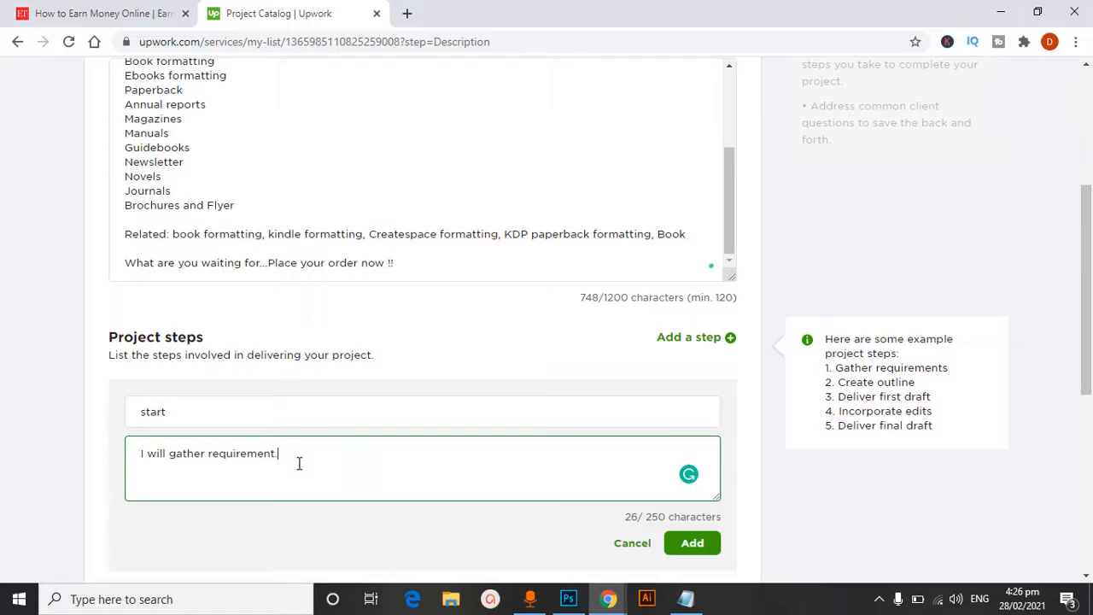
pyautogui.write('.')
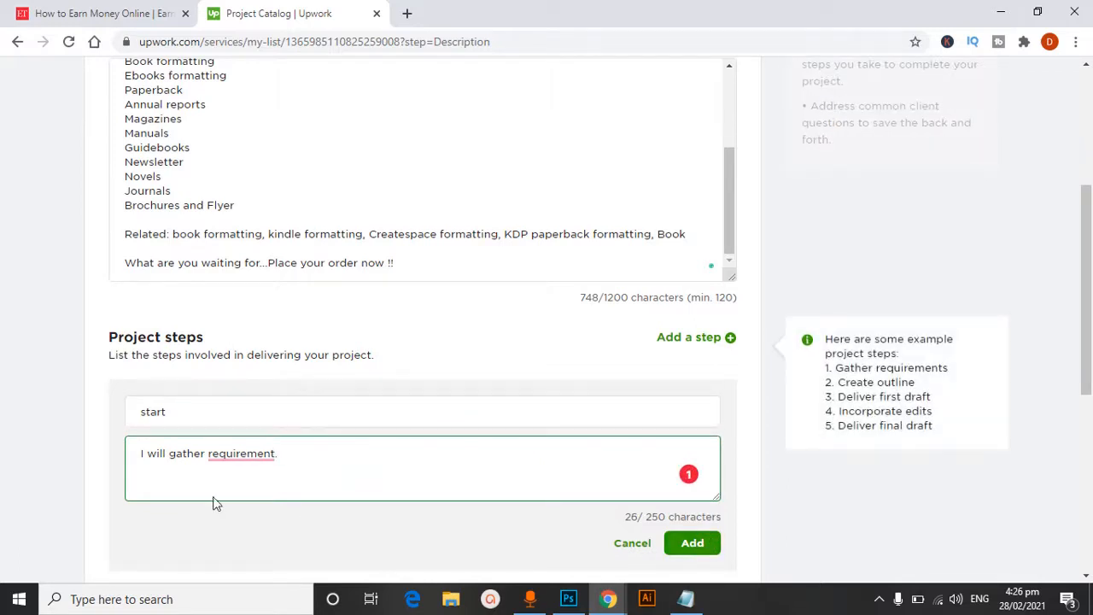
pyautogui.moveTo(241, 452)
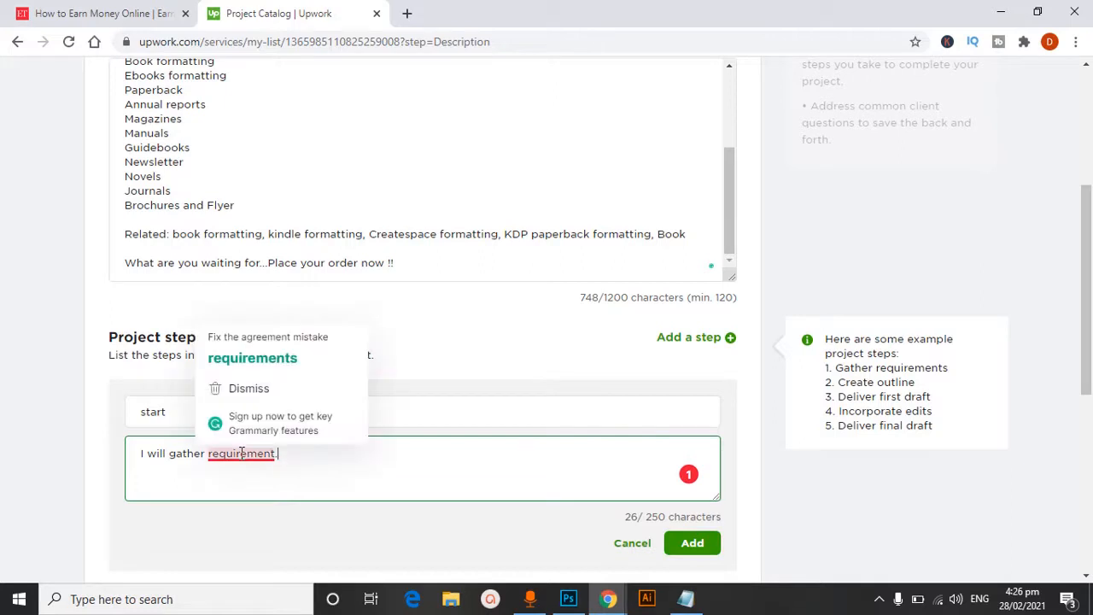
pyautogui.click(253, 357)
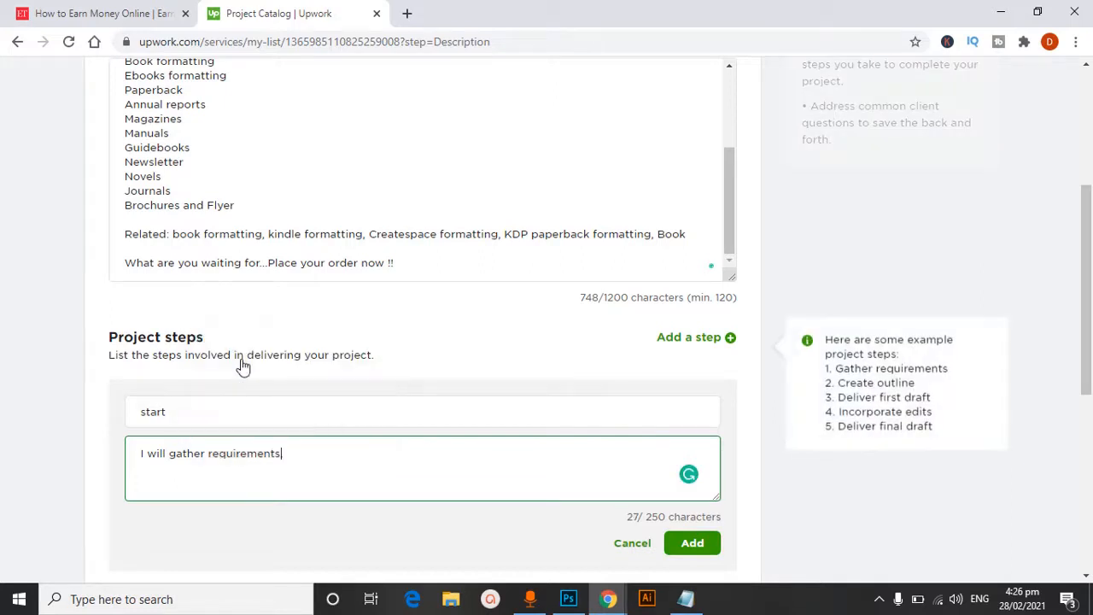
pyautogui.click(690, 547)
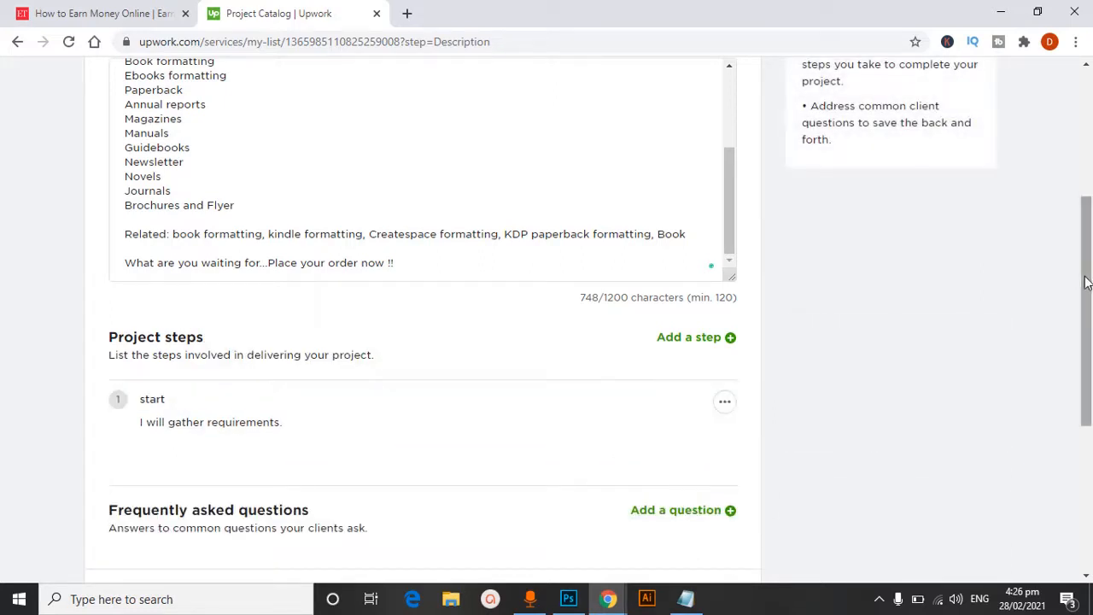
# Leave the frequently asked questions empty and save the description to continue to the client requirements
pyautogui.scroll(-3, 1074, 276)
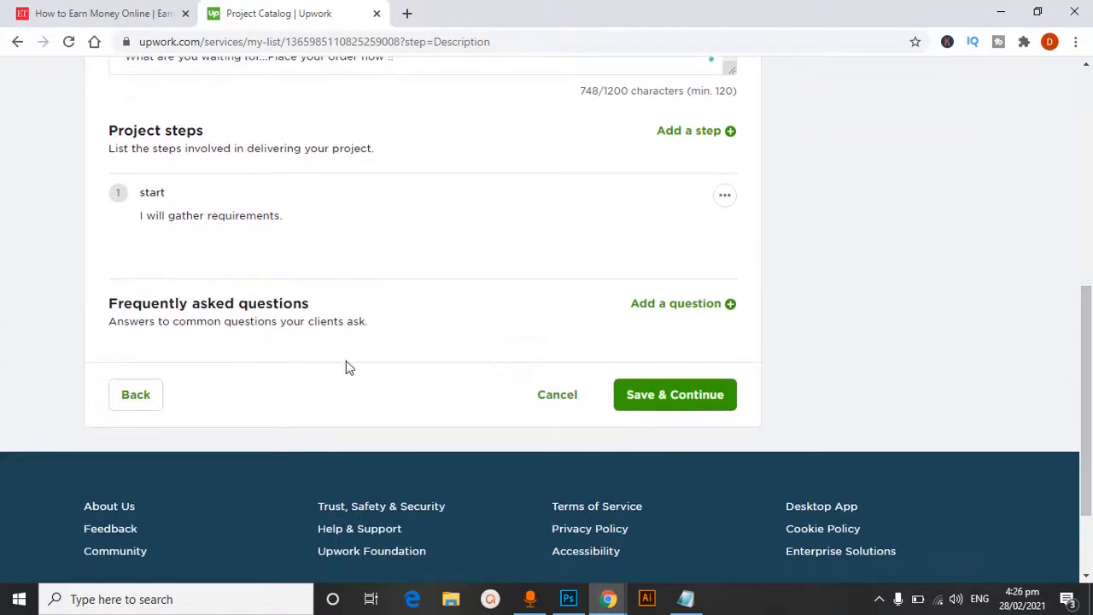
pyautogui.moveTo(285, 318)
pyautogui.moveTo(407, 321)
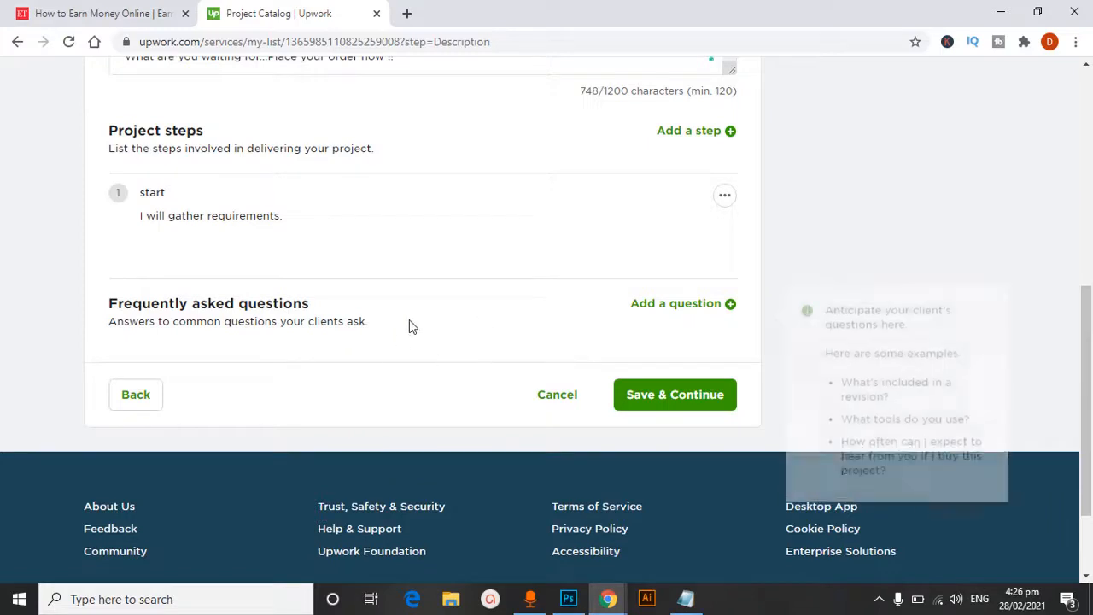
pyautogui.click(649, 400)
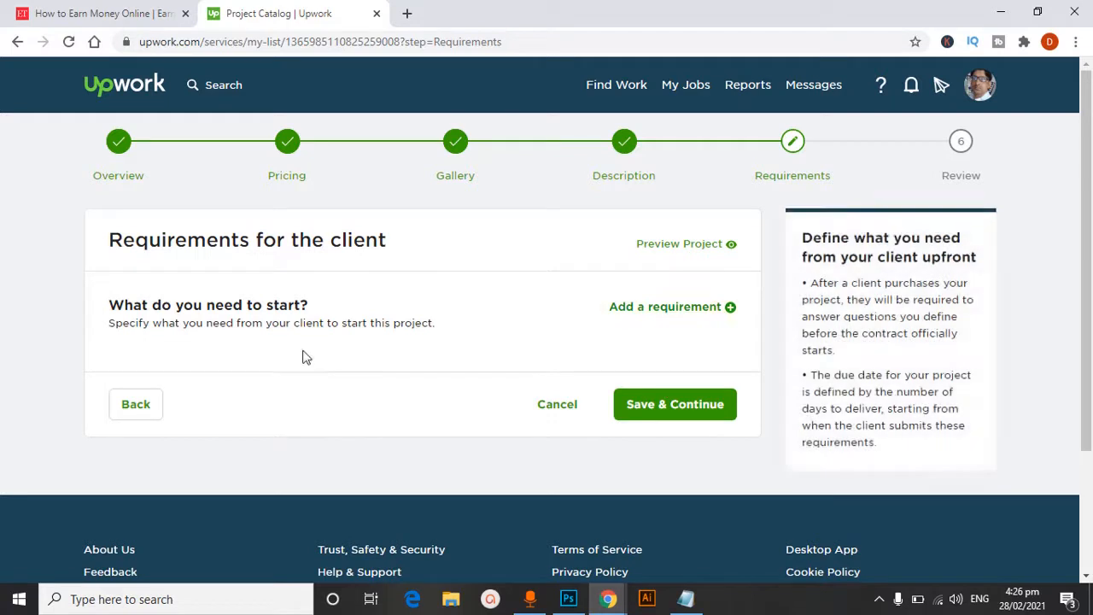
# Start a new client requirement and write "you need to send me all data about your book etc;" as its opening line
pyautogui.click(654, 318)
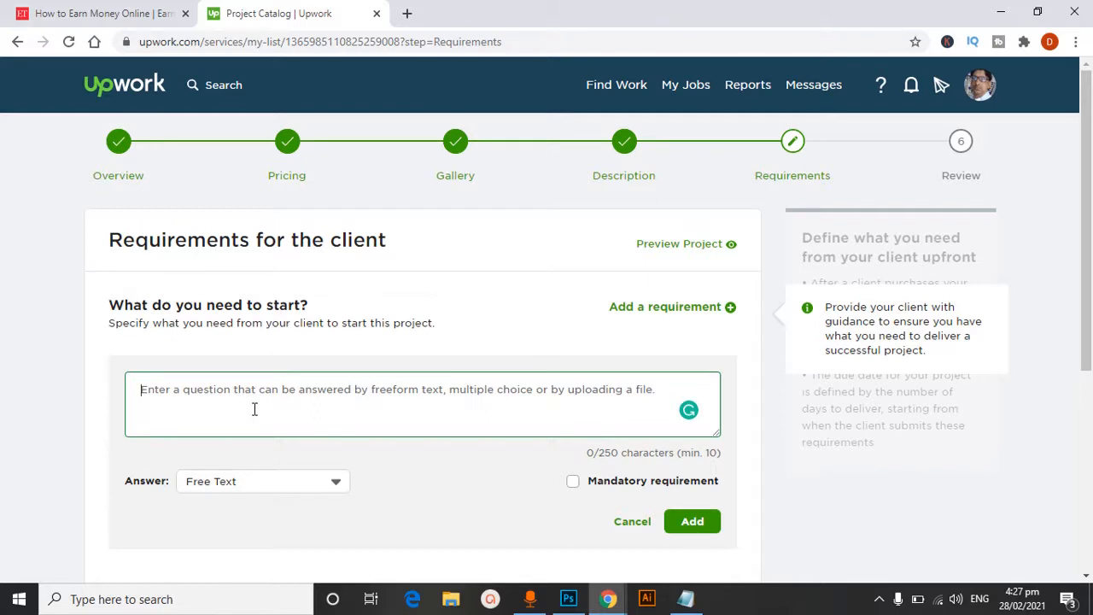
pyautogui.write('you')
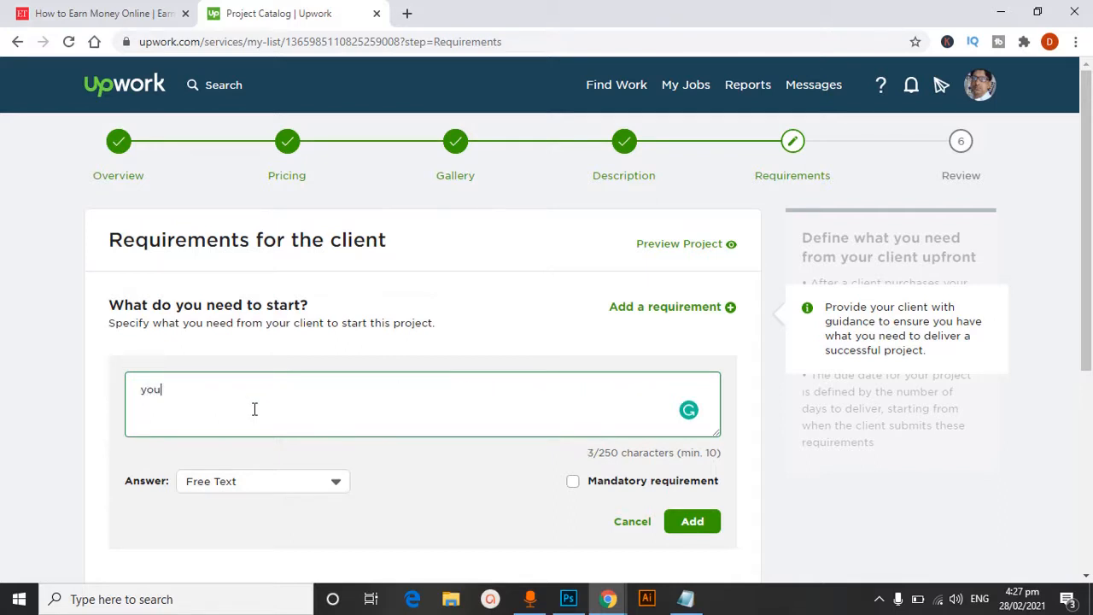
pyautogui.write(' need to send me ')
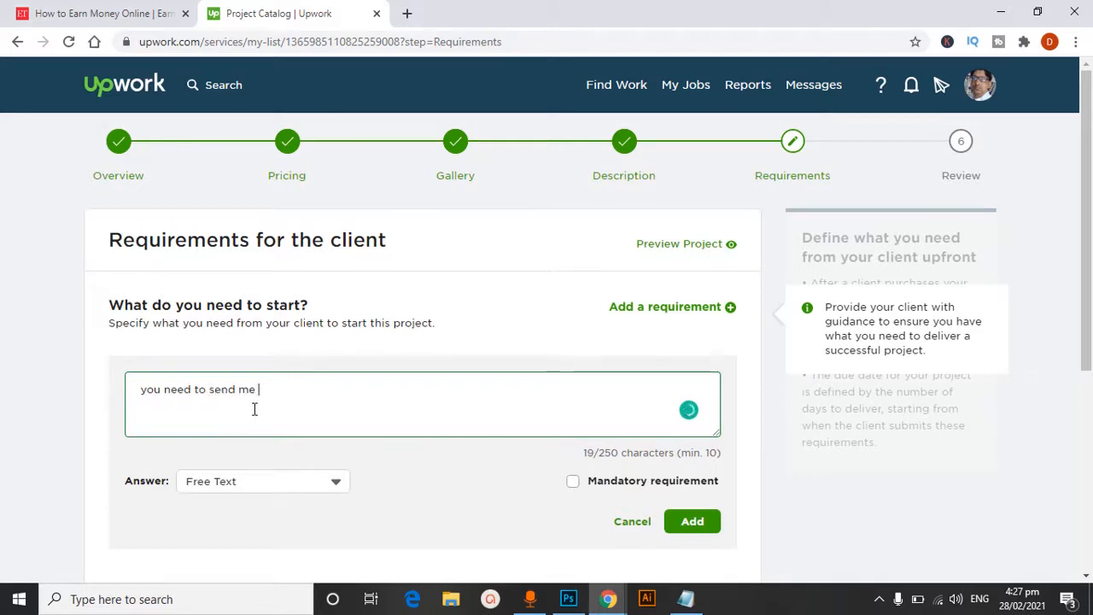
pyautogui.write('all ty')
pyautogui.press('BackSpace')
pyautogui.press('BackSpace')
pyautogui.write('data about')
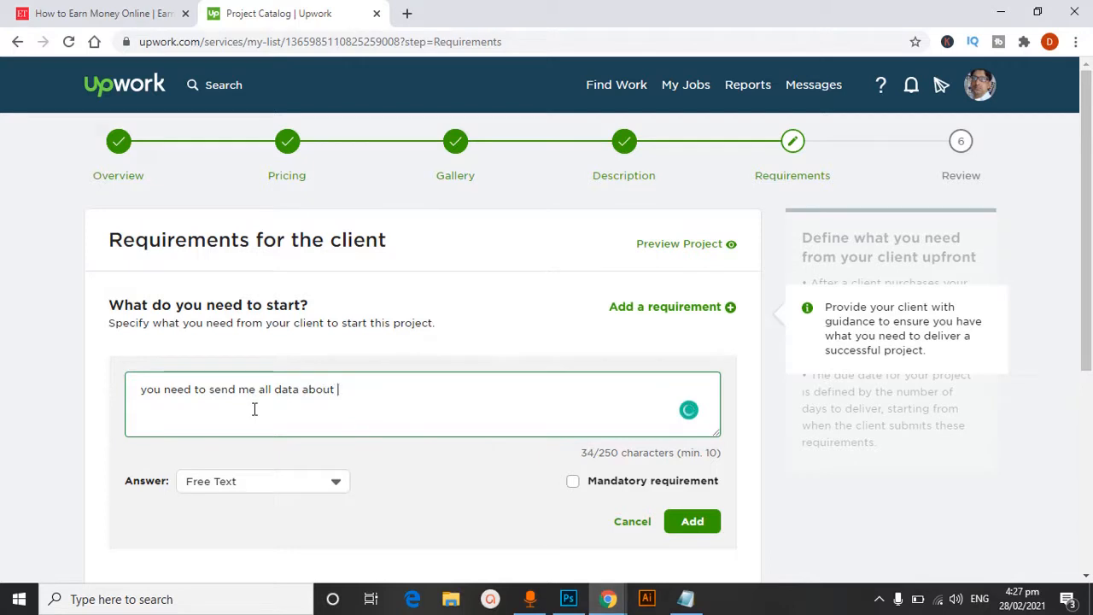
pyautogui.write(' your book etc; ')
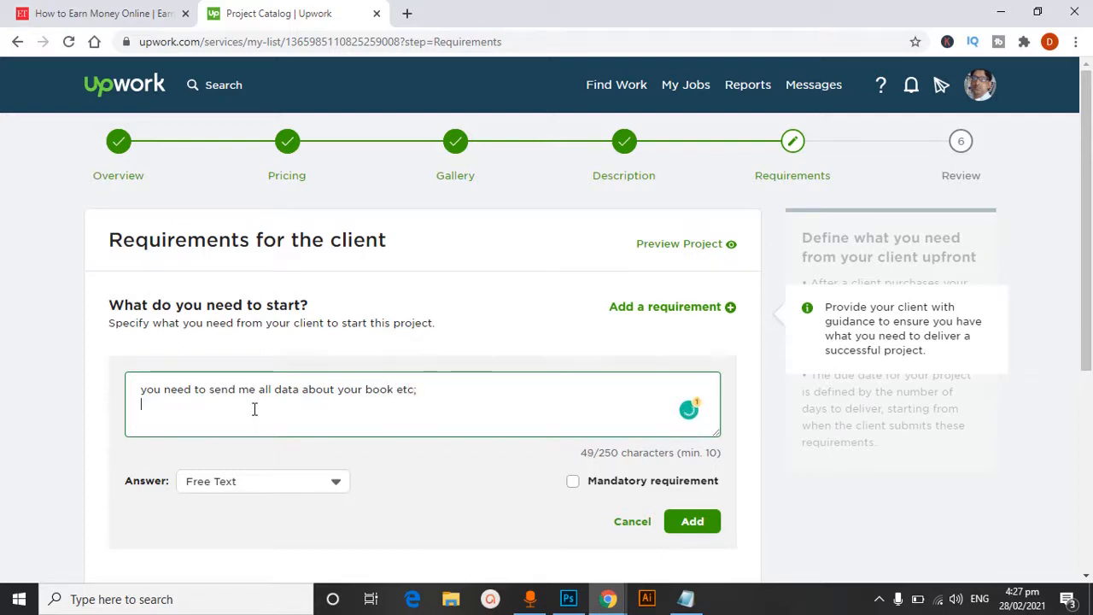
pyautogui.write('text ')
pyautogui.write('images')
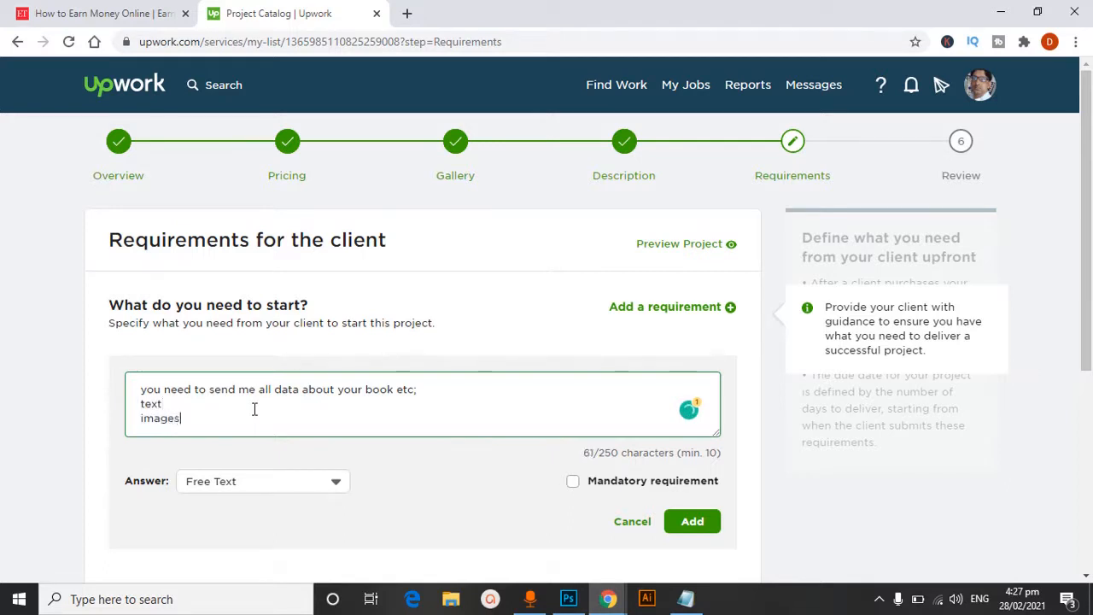
# List "text", "images", "logo" and "and anything else" on separate lines below the opening line and add the requirement to the project
pyautogui.press('Return')
pyautogui.write('logo')
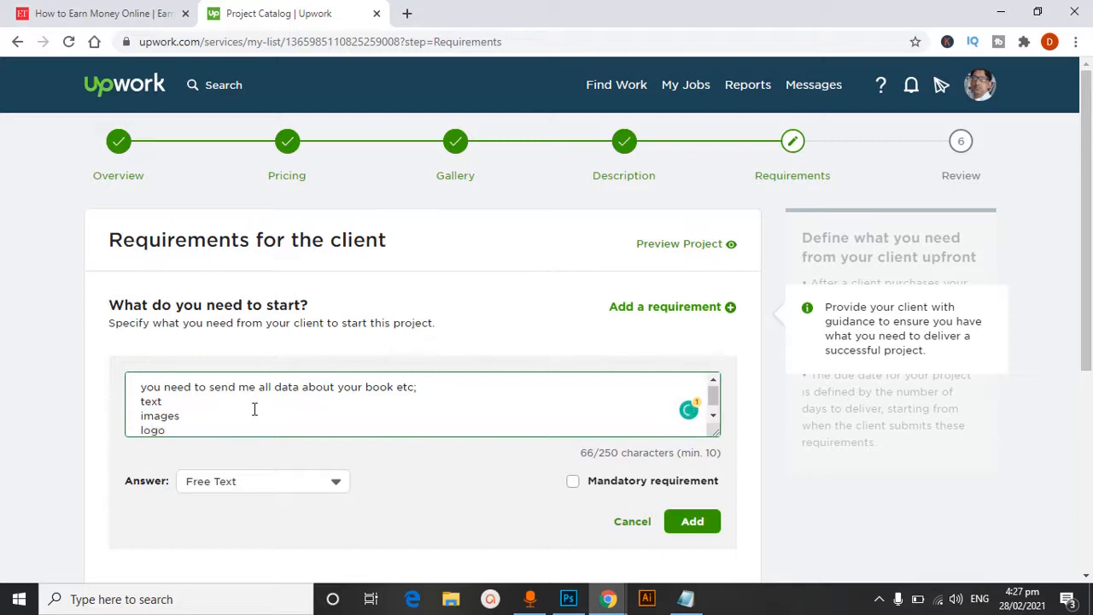
pyautogui.press('Return')
pyautogui.write('and ')
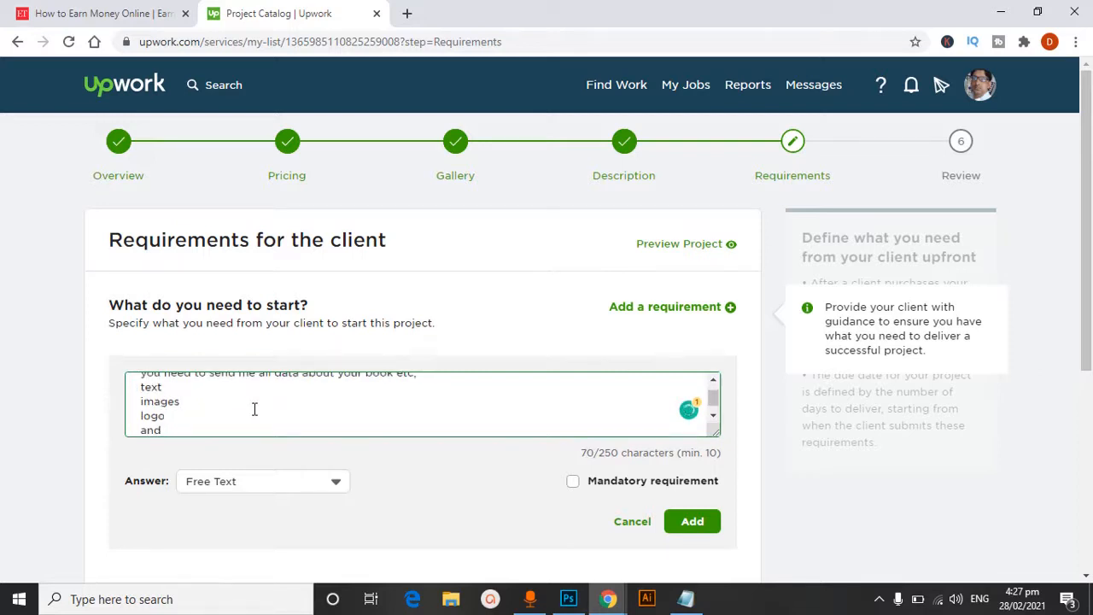
pyautogui.write('anything else')
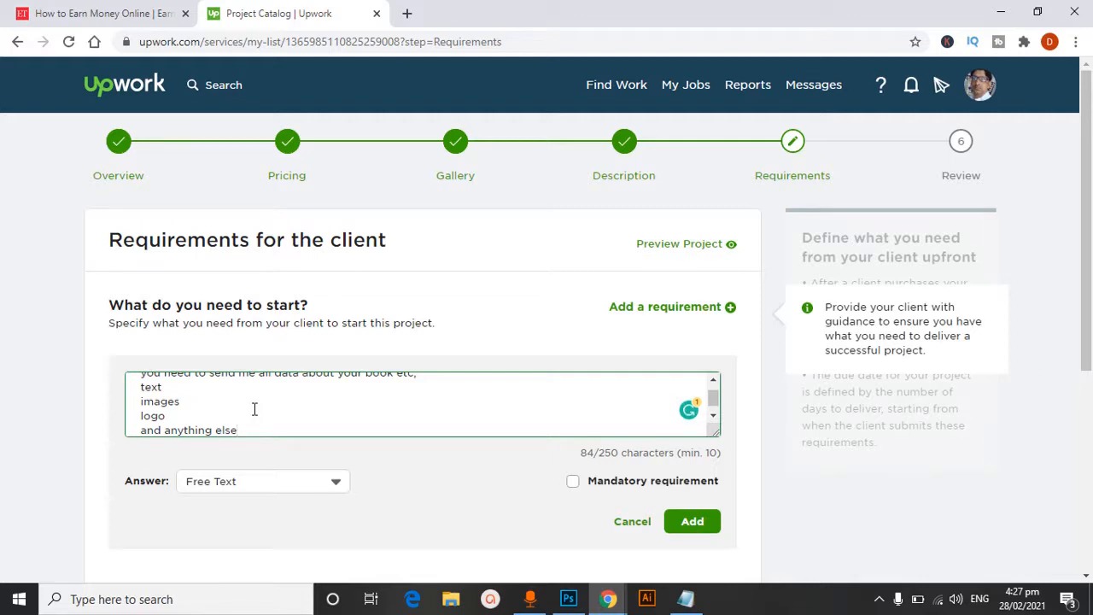
pyautogui.click(690, 521)
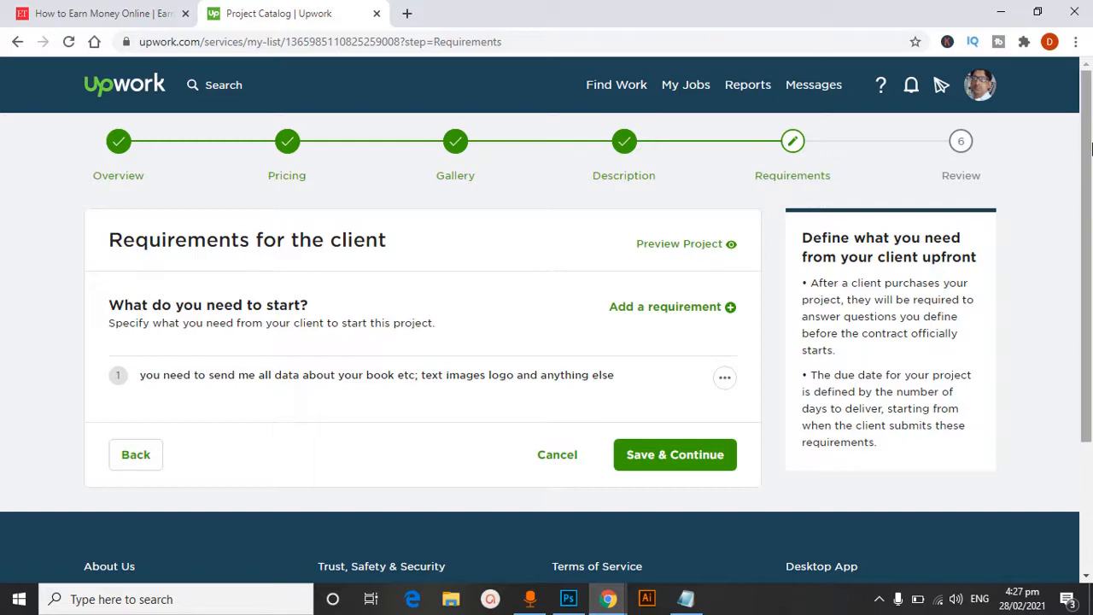
# Save the requirements to continue to the final review and set the maximum number of simultaneous projects to 8
pyautogui.click(646, 466)
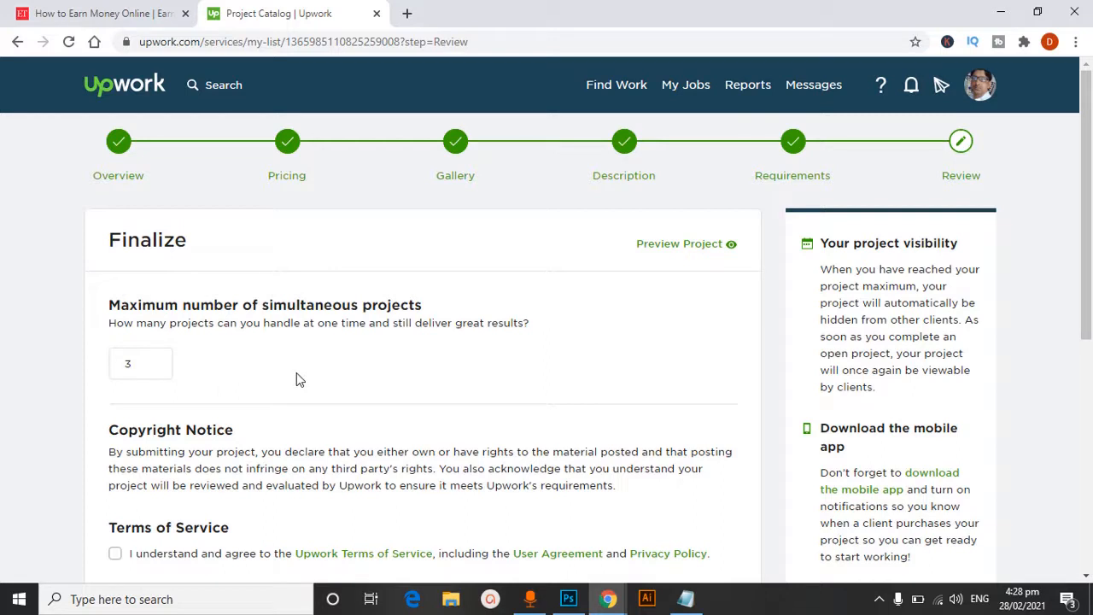
pyautogui.click(138, 363)
pyautogui.moveTo(138, 363); pyautogui.dragTo(118, 369)
pyautogui.write('8')
# Accept the Terms of Service and the Privacy Notice, and submit the project for review
pyautogui.moveTo(1086, 185); pyautogui.dragTo(1086, 309)
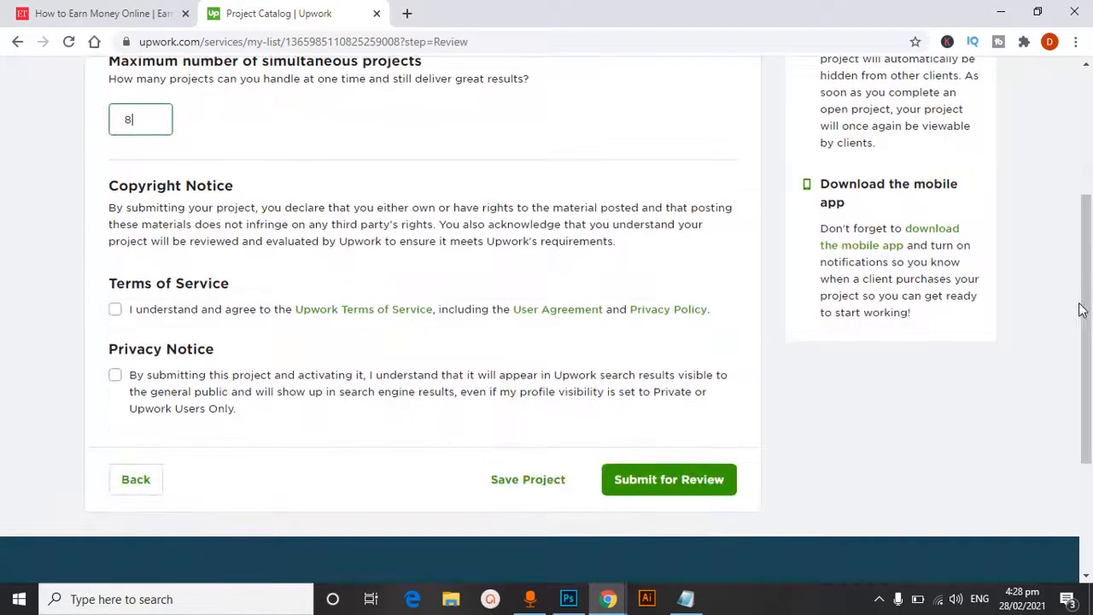
pyautogui.click(115, 309)
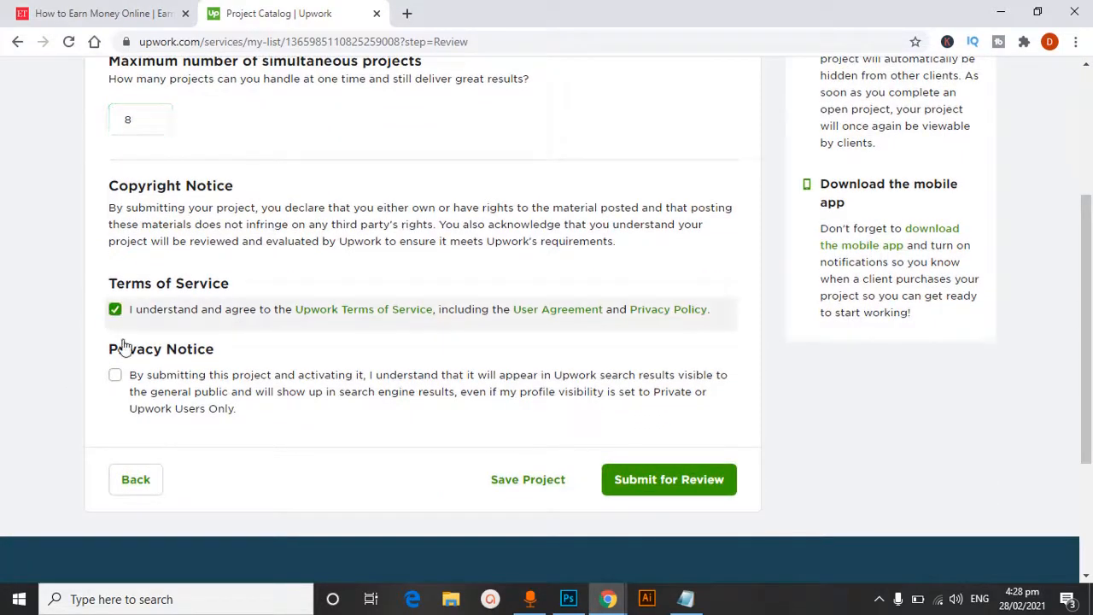
pyautogui.click(115, 376)
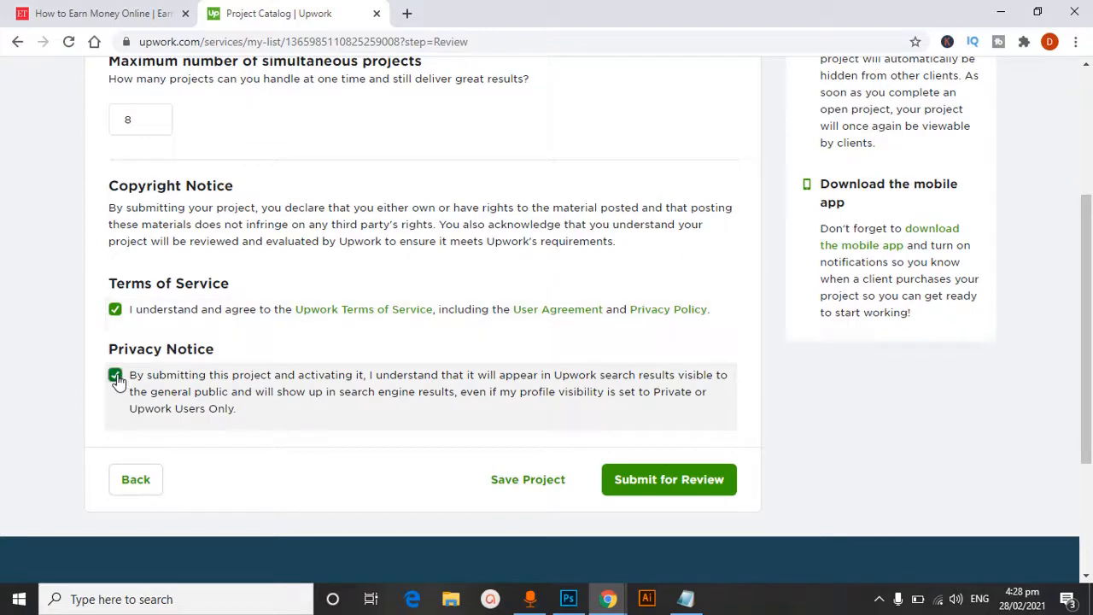
pyautogui.click(680, 479)
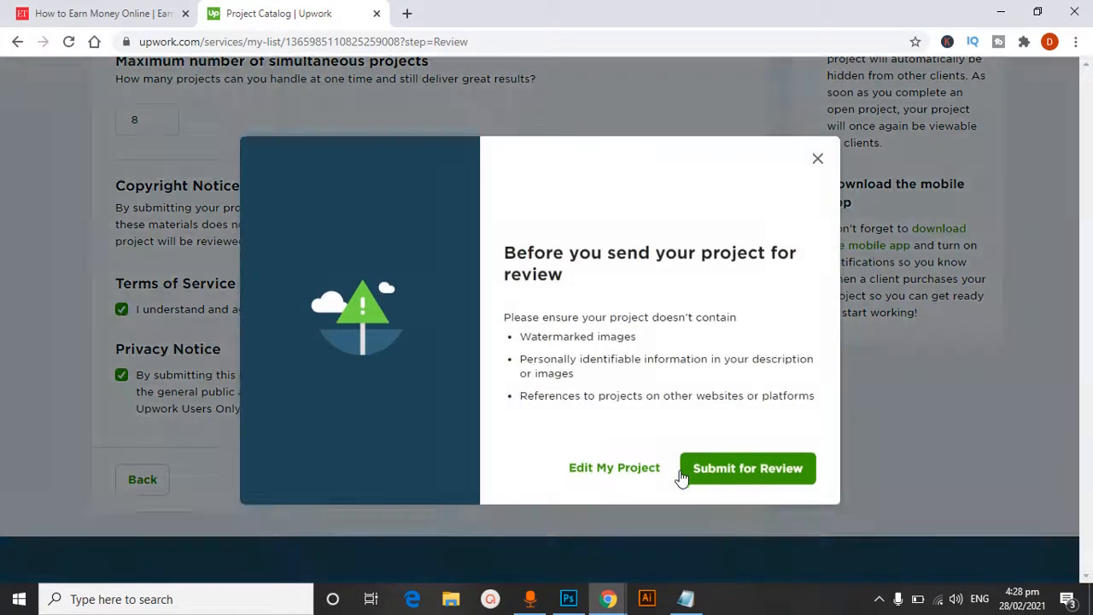
pyautogui.click(743, 472)
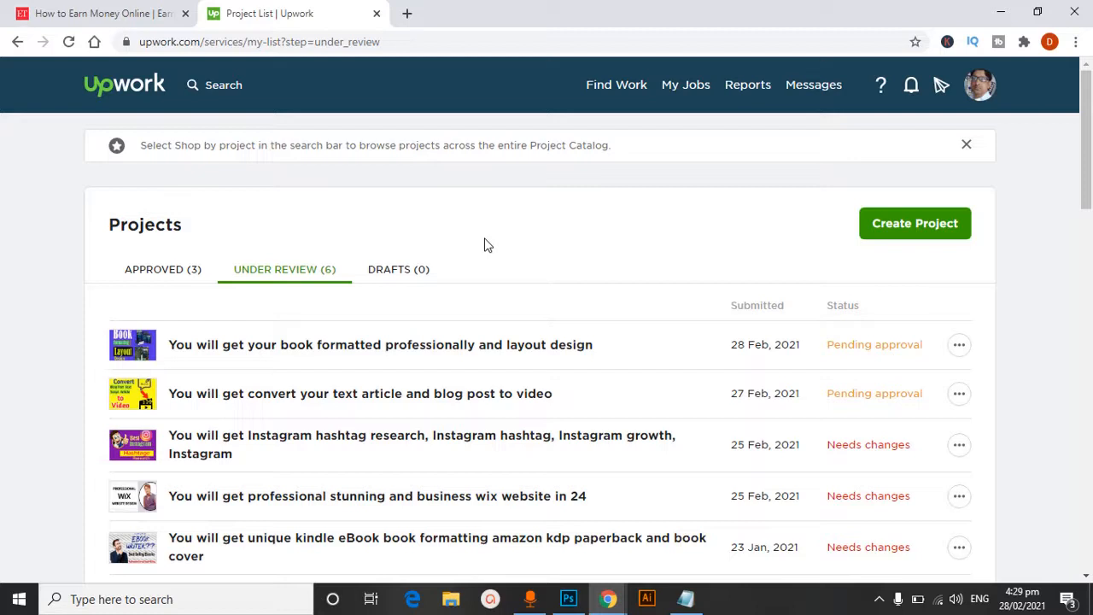
pyautogui.click(1002, 13)
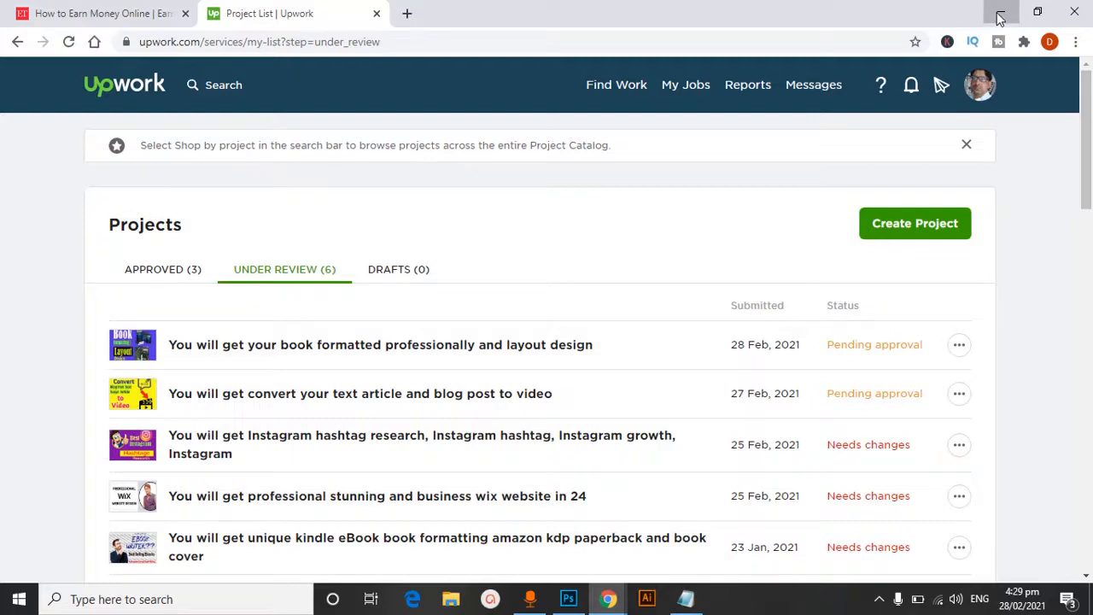